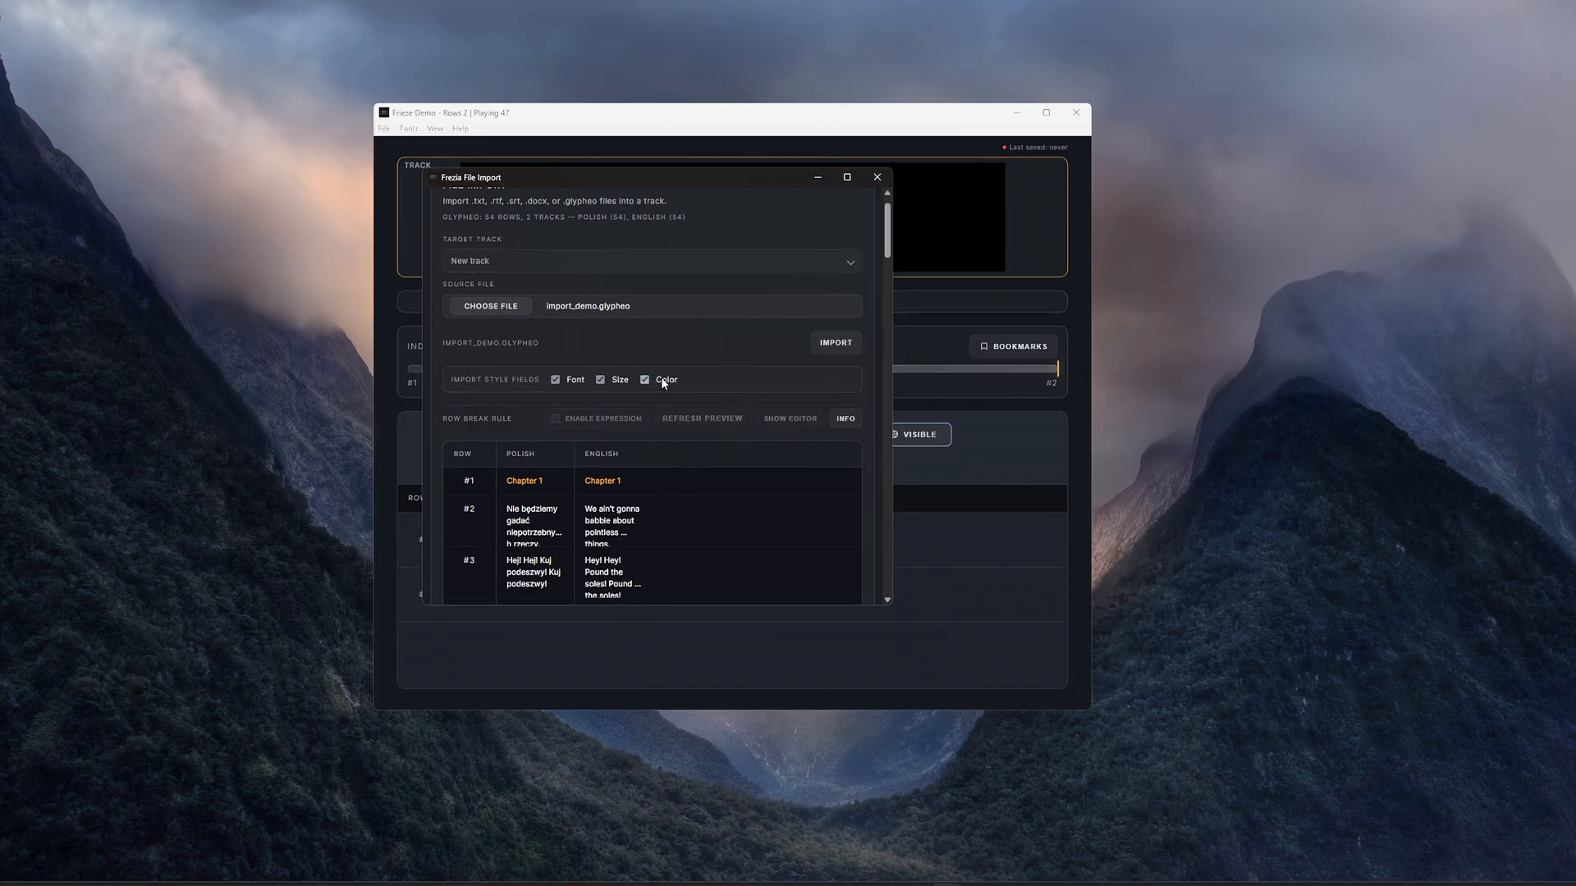
- Exclude the color style field and import import_demo.glypheo into a new track
left_click(662, 379)
left_click(833, 342)
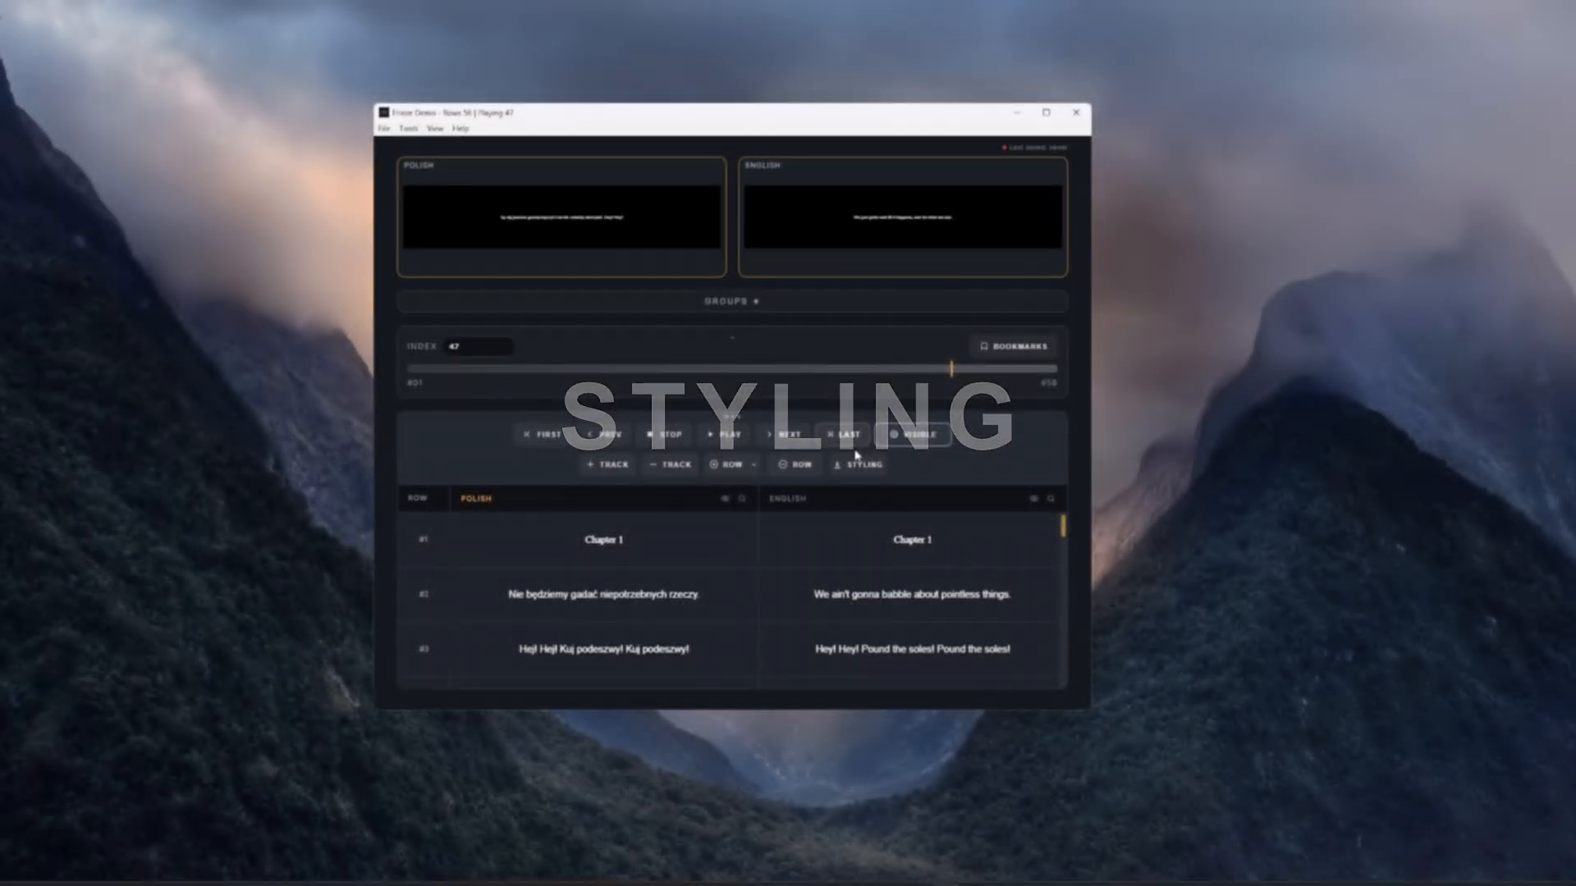
- Review the track statistics in the styling editor and locate the longest Polish row, row 47, in the table
left_click(859, 463)
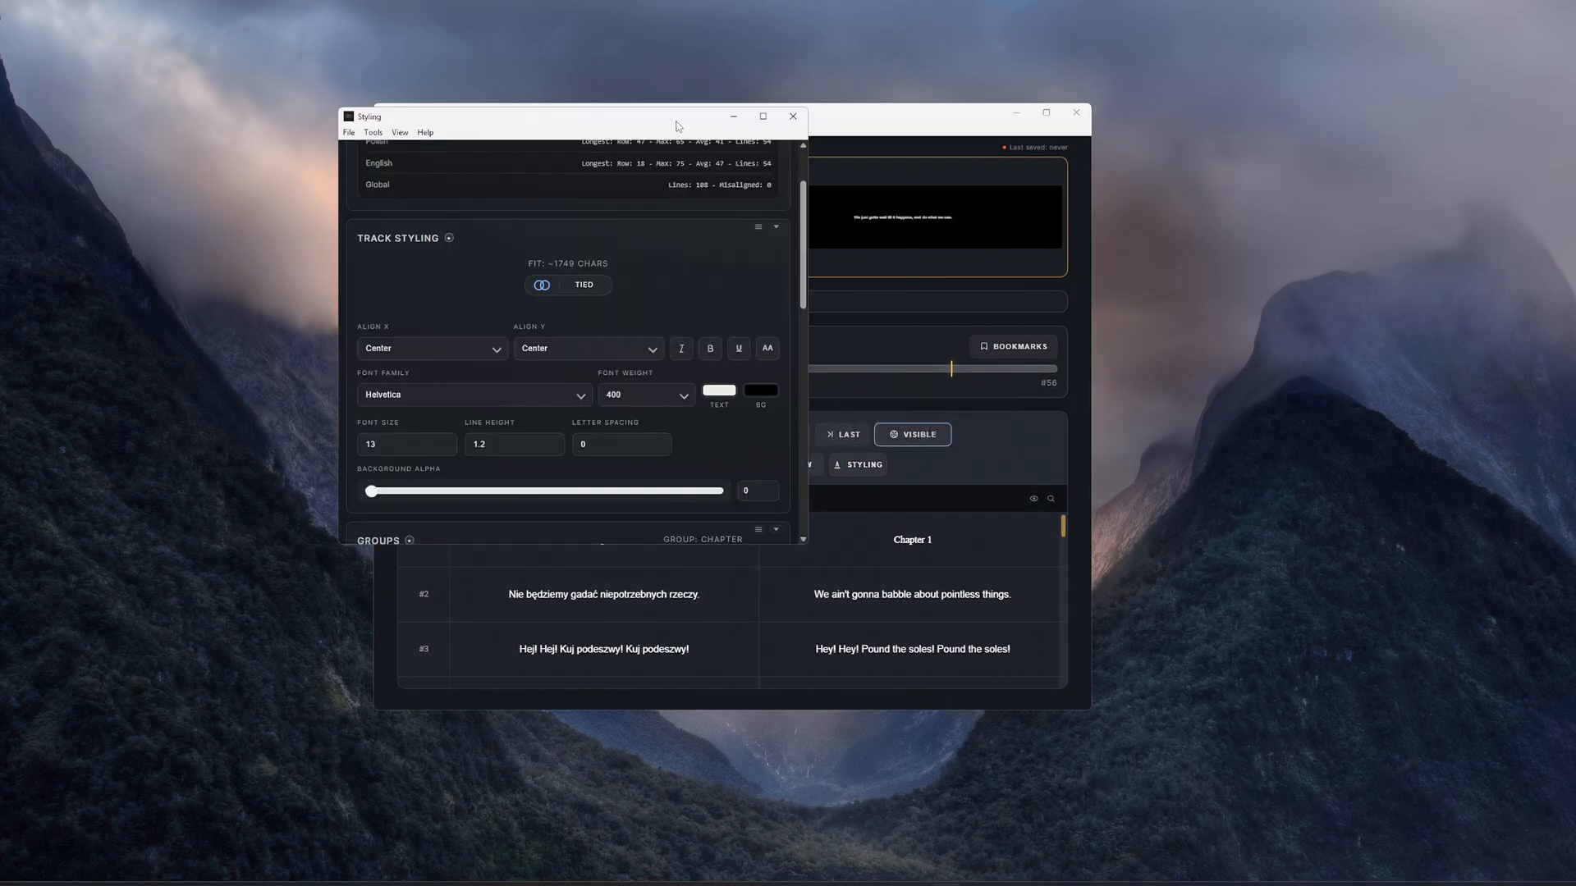
left_click_drag(678, 126, 677, 115)
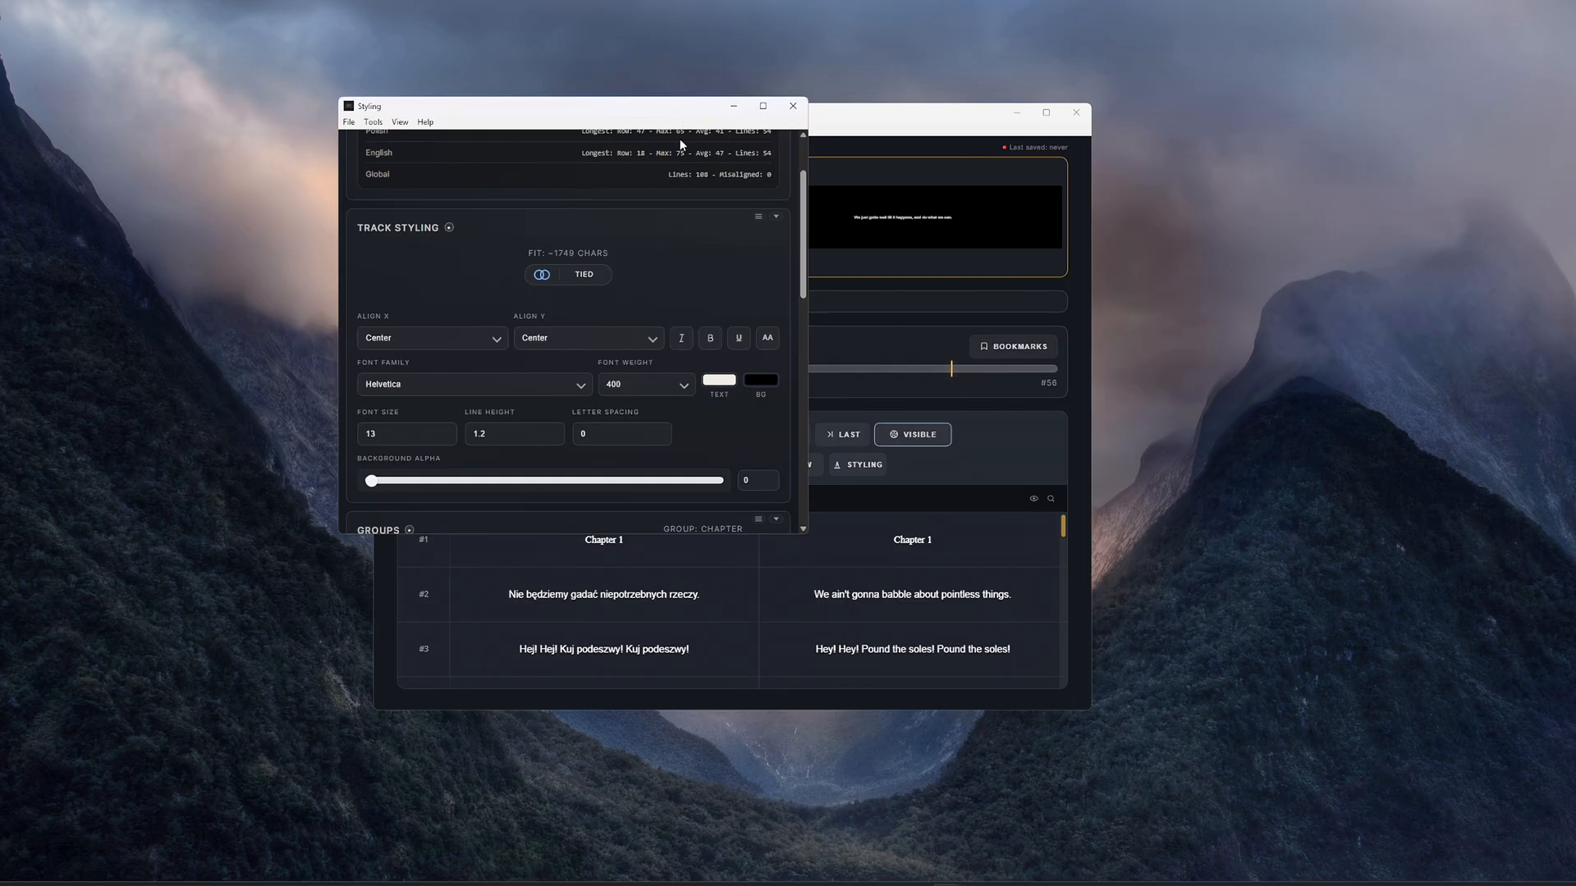
scroll(803, 238, "up", 1)
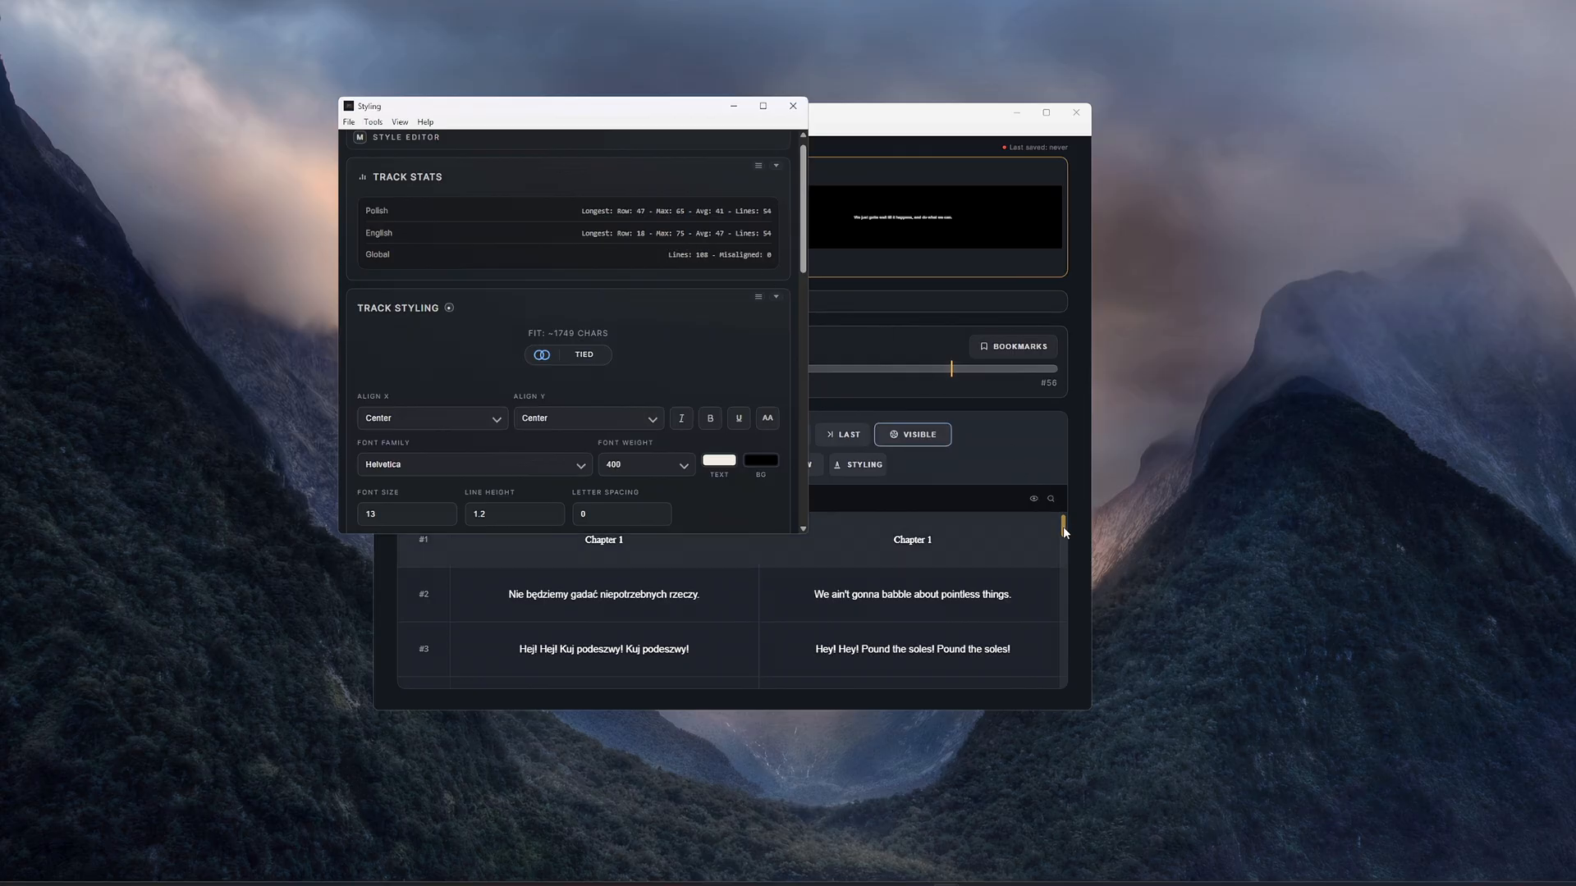
left_click_drag(1062, 530, 1051, 670)
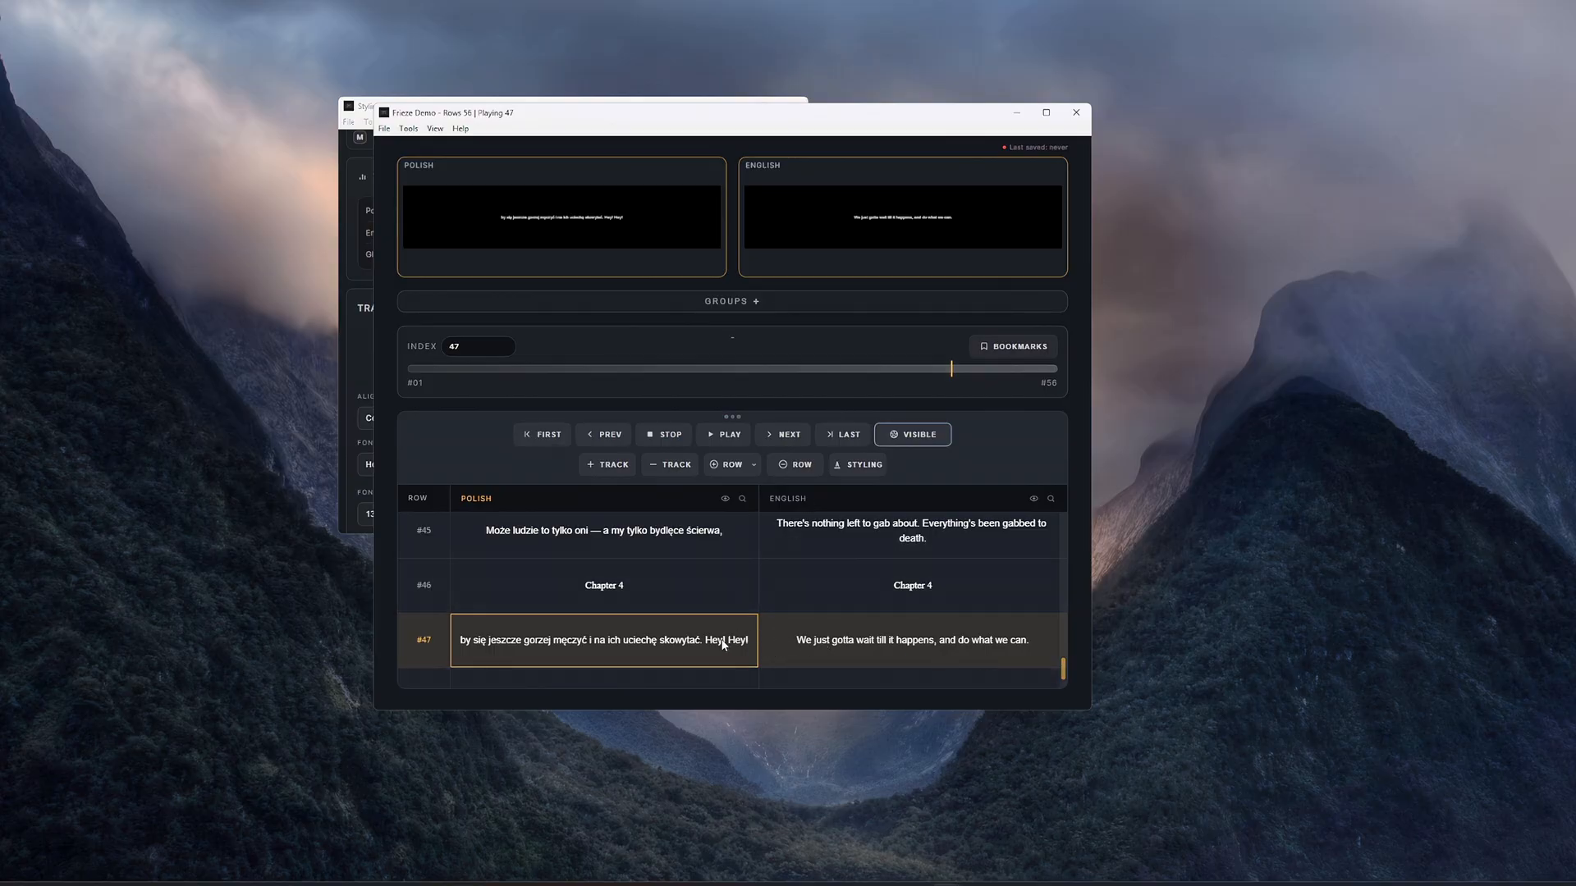
- Set the font size of the tied tracks to 54 in the track styling and close the styling editor
left_click(854, 469)
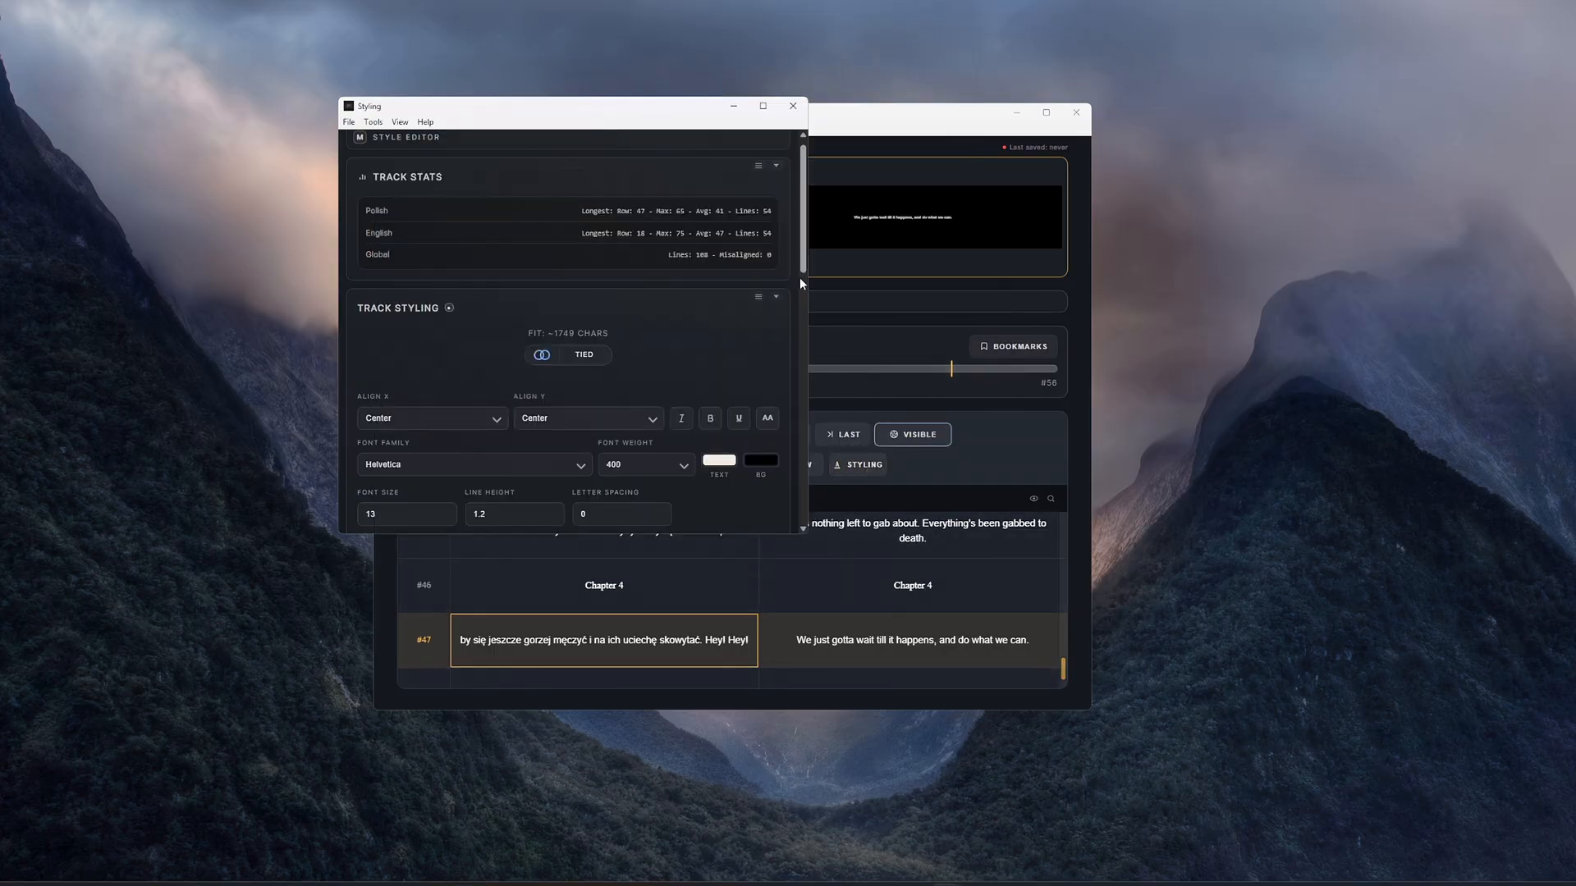
scroll(413, 423, "down", 2)
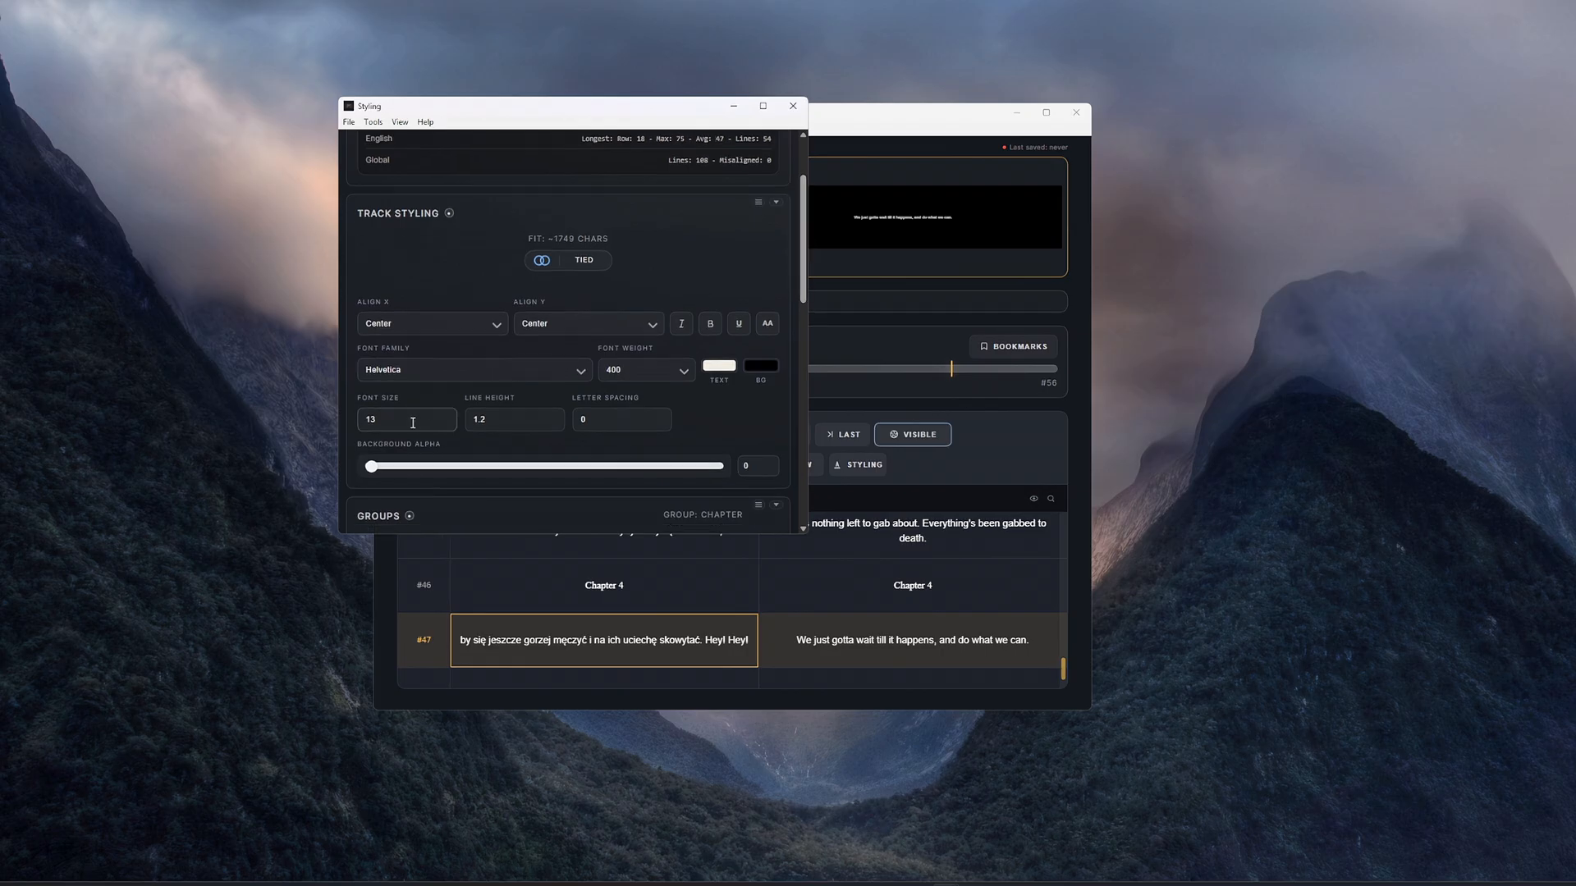
double_click(413, 423)
type("30")
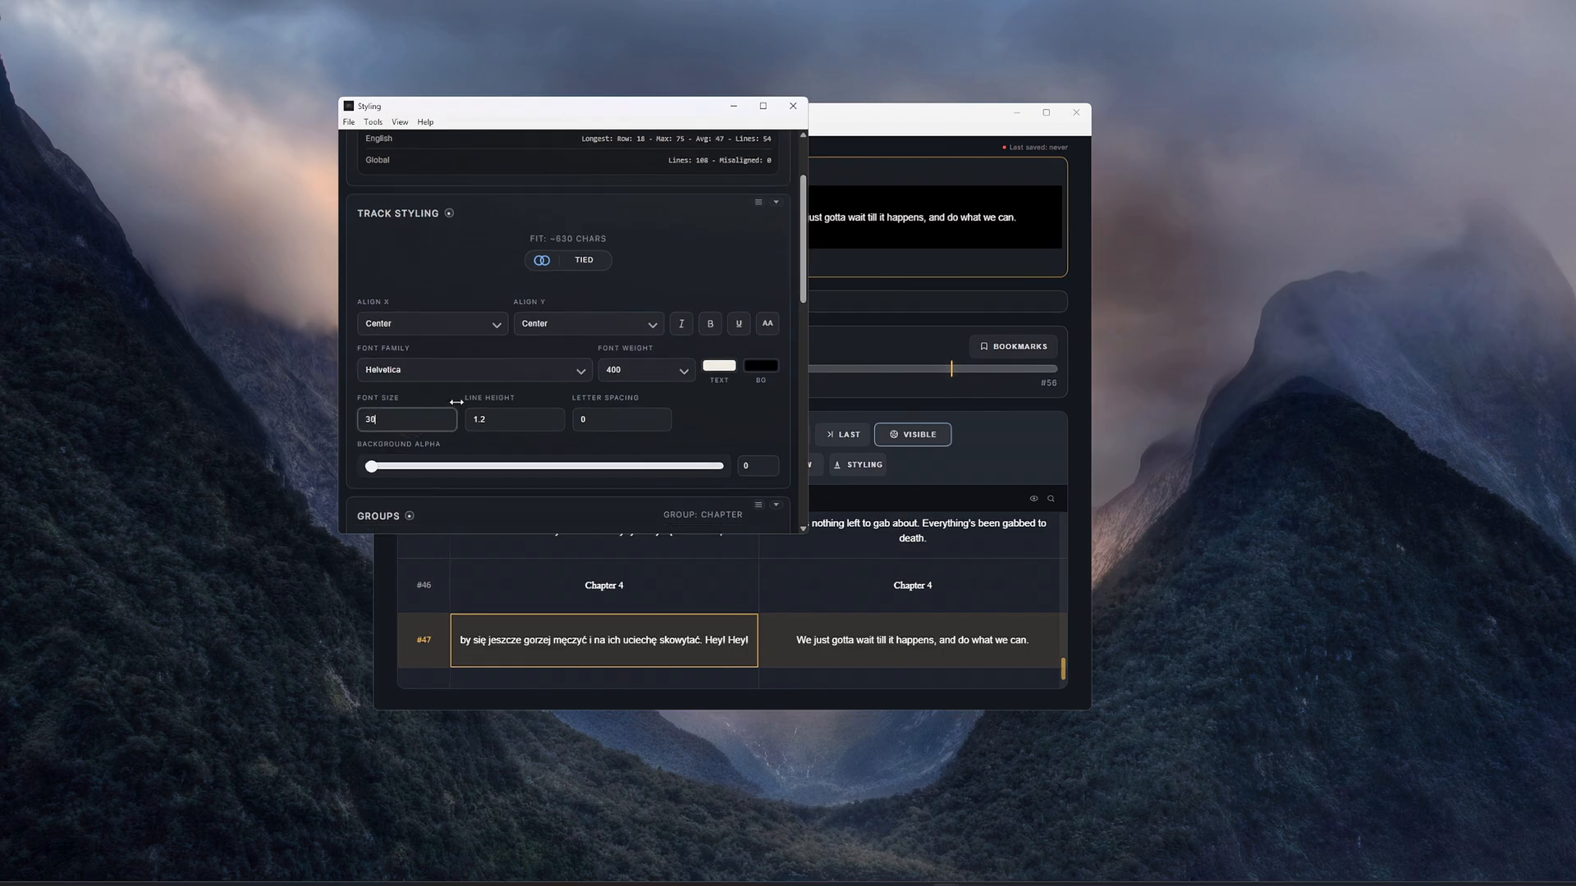
left_click_drag(456, 402, 519, 384)
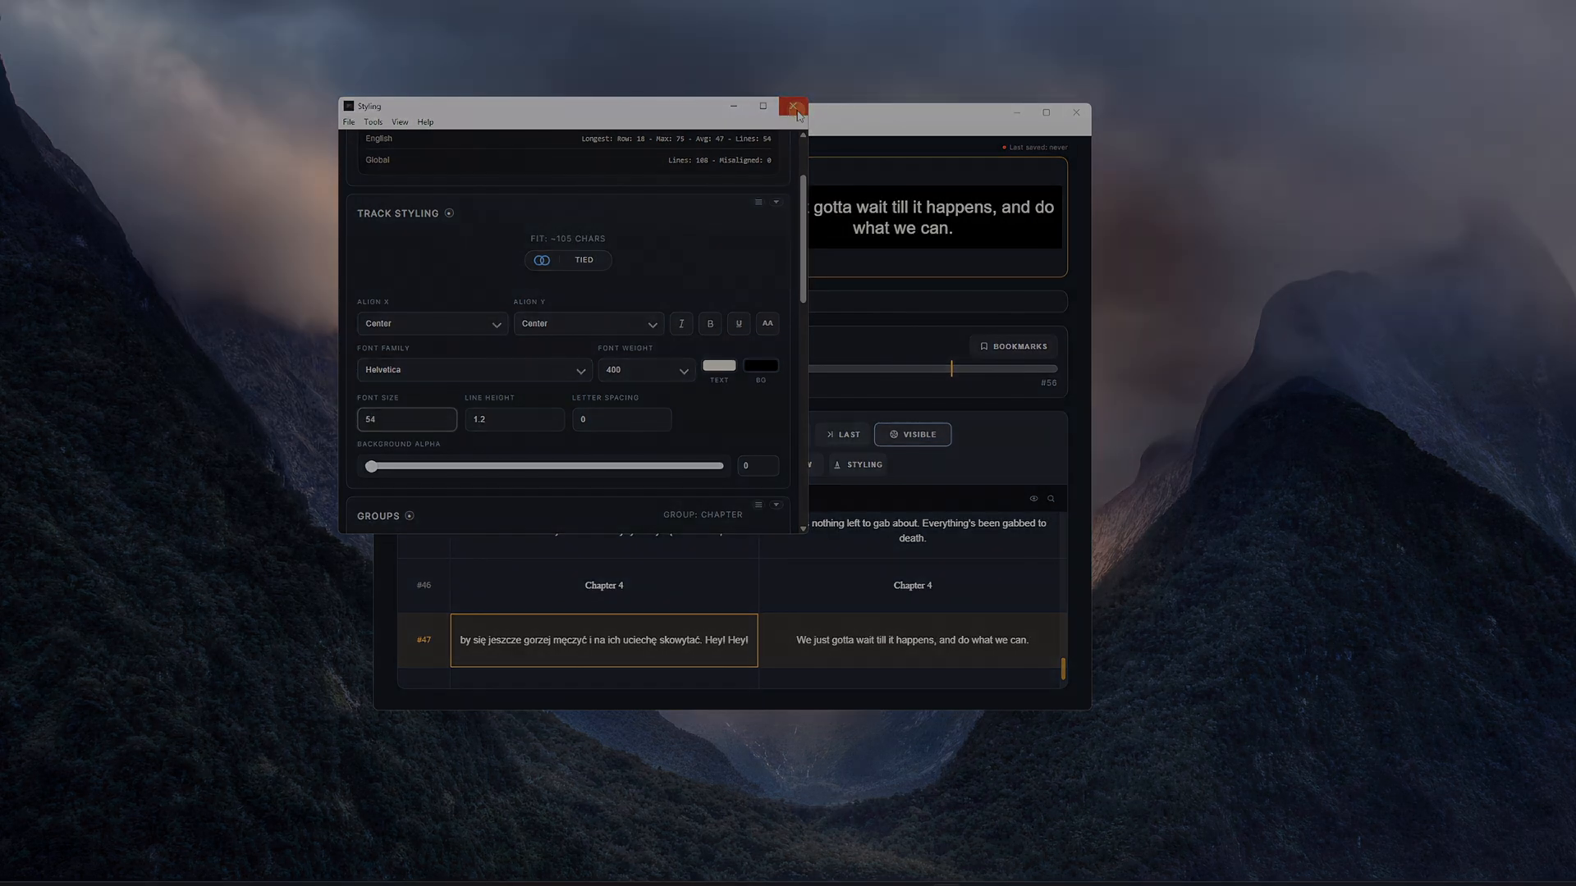
left_click(795, 107)
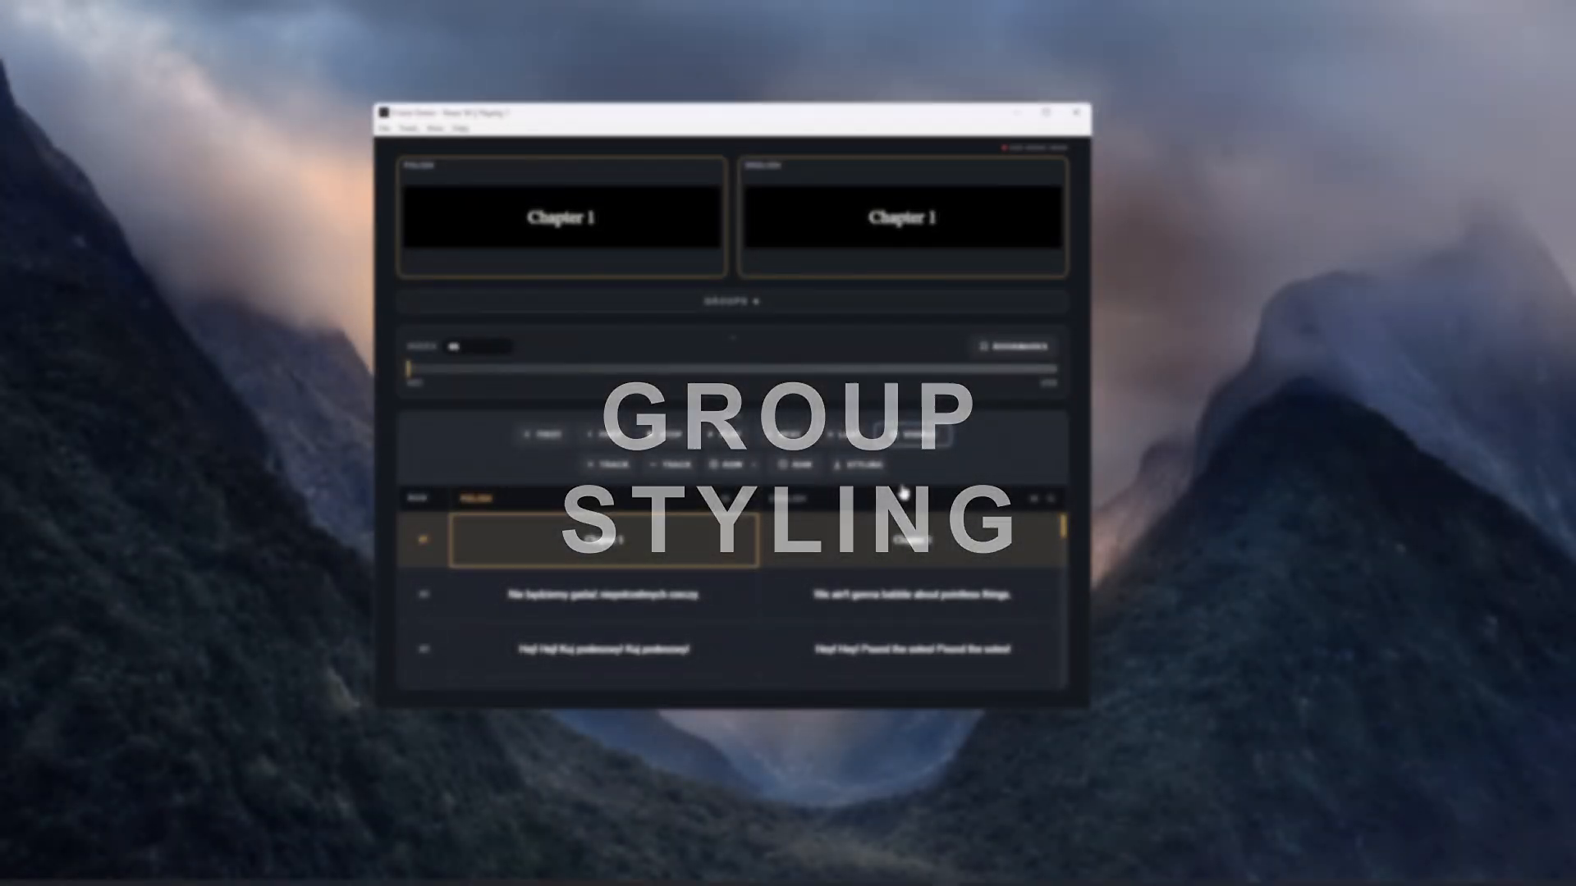
- Assign the Chapter group to both the Polish and English Chapter 1 cells in row 1
left_click(756, 304)
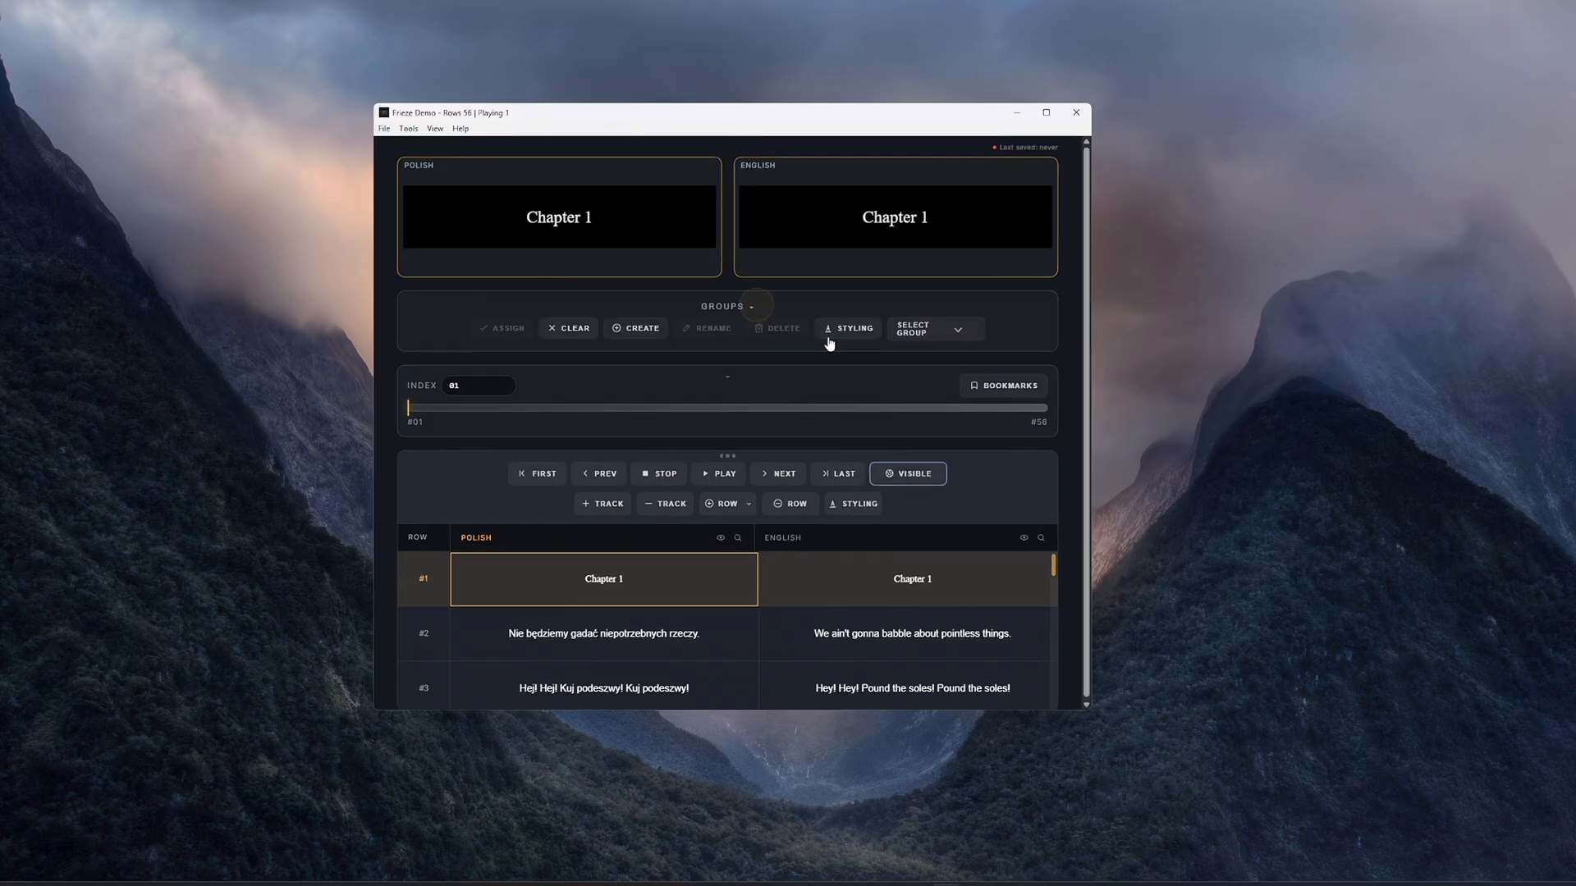
left_click(934, 337)
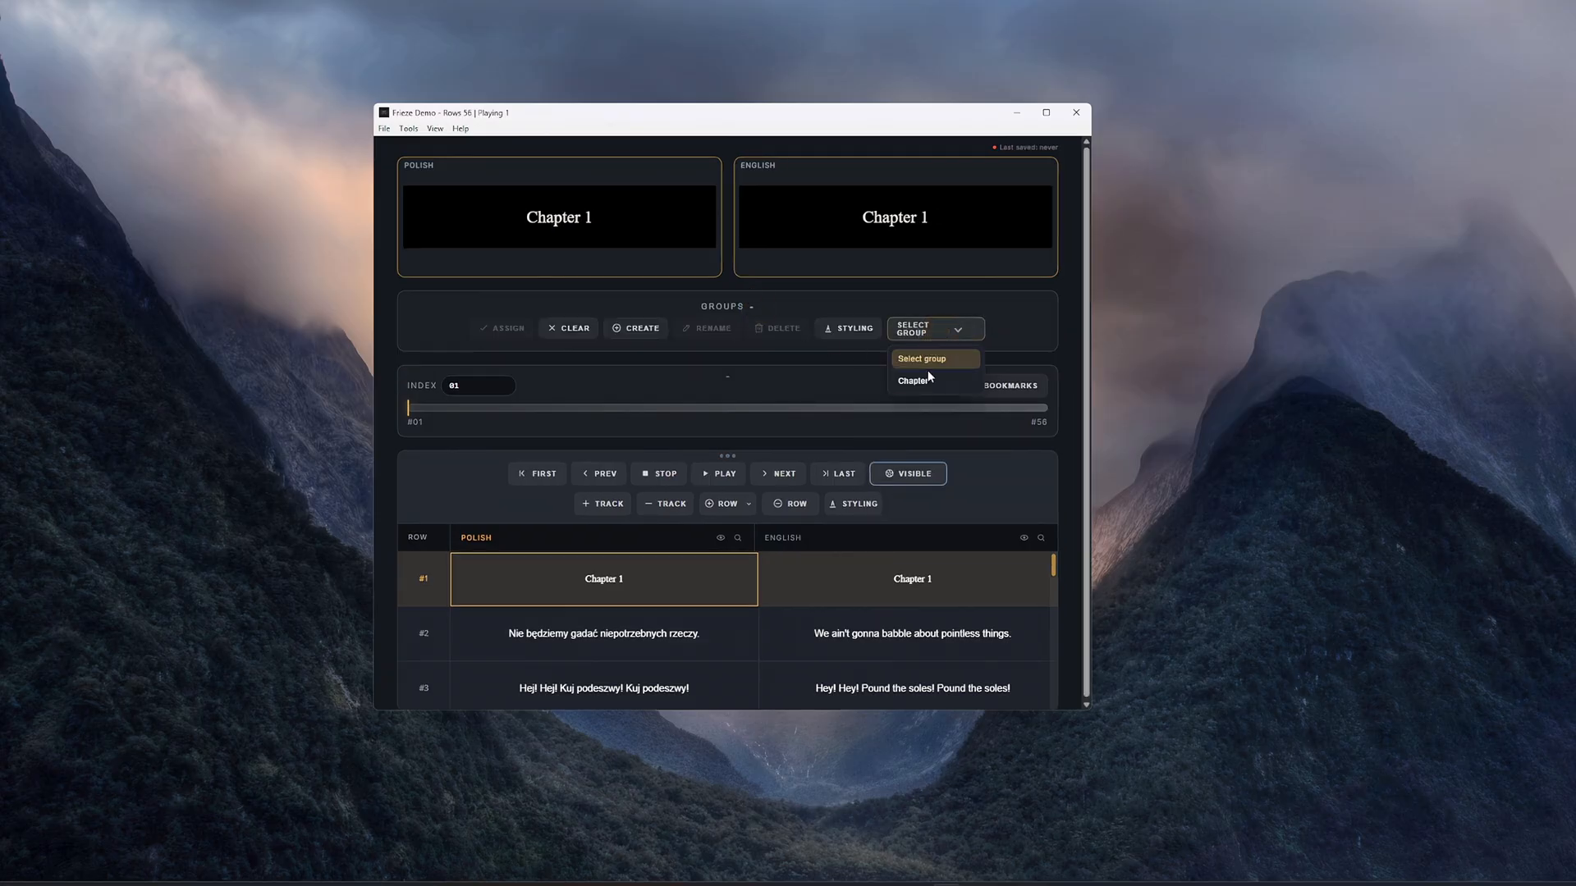
left_click(928, 377)
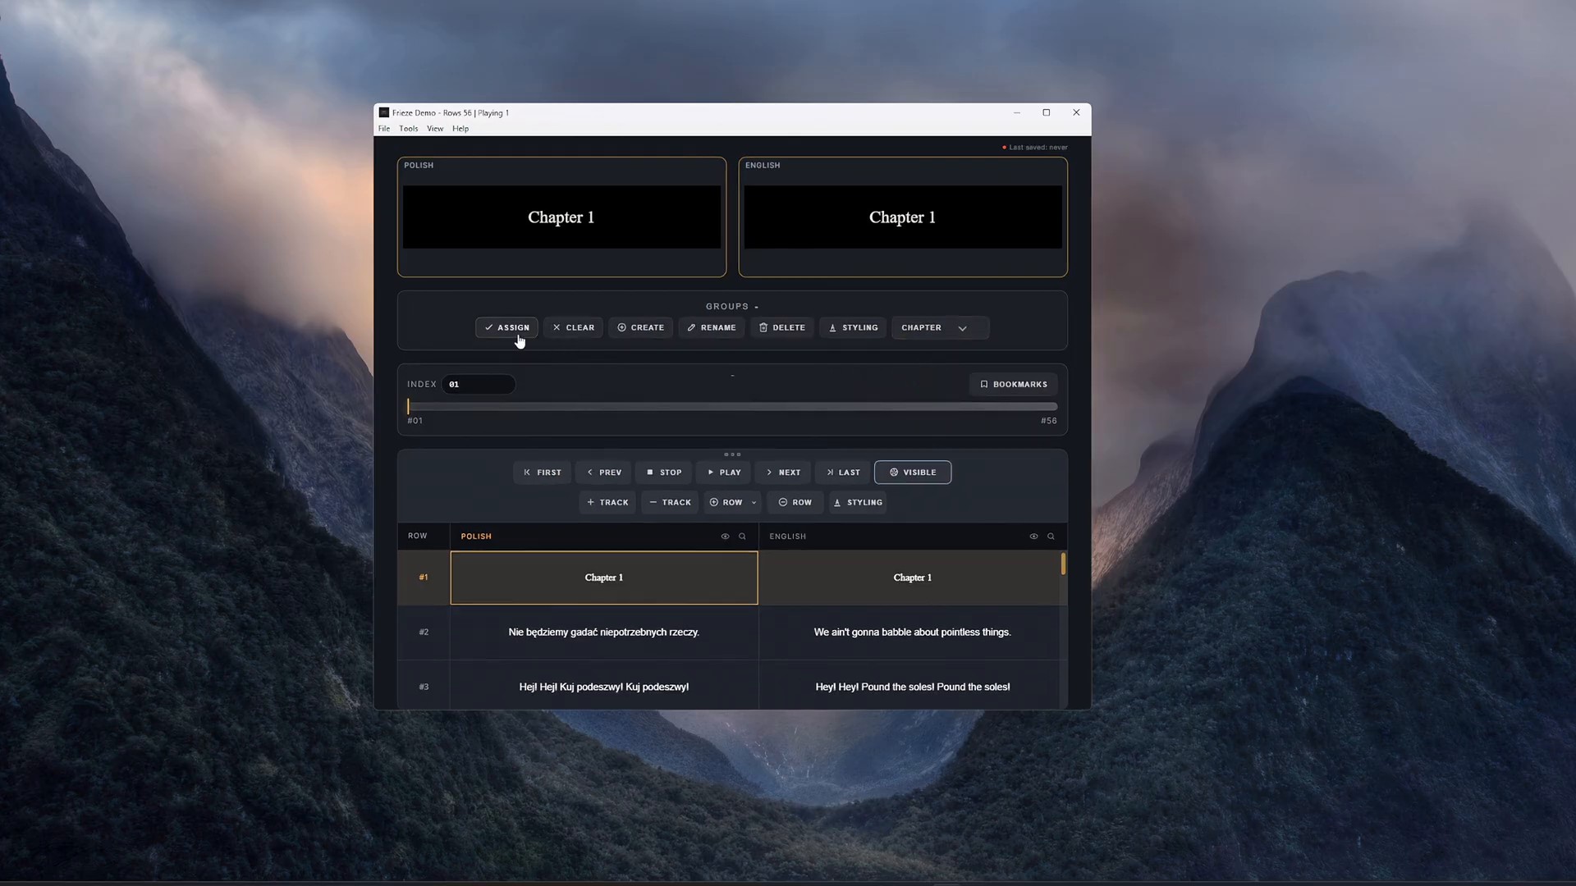
left_click_drag(681, 560, 824, 573)
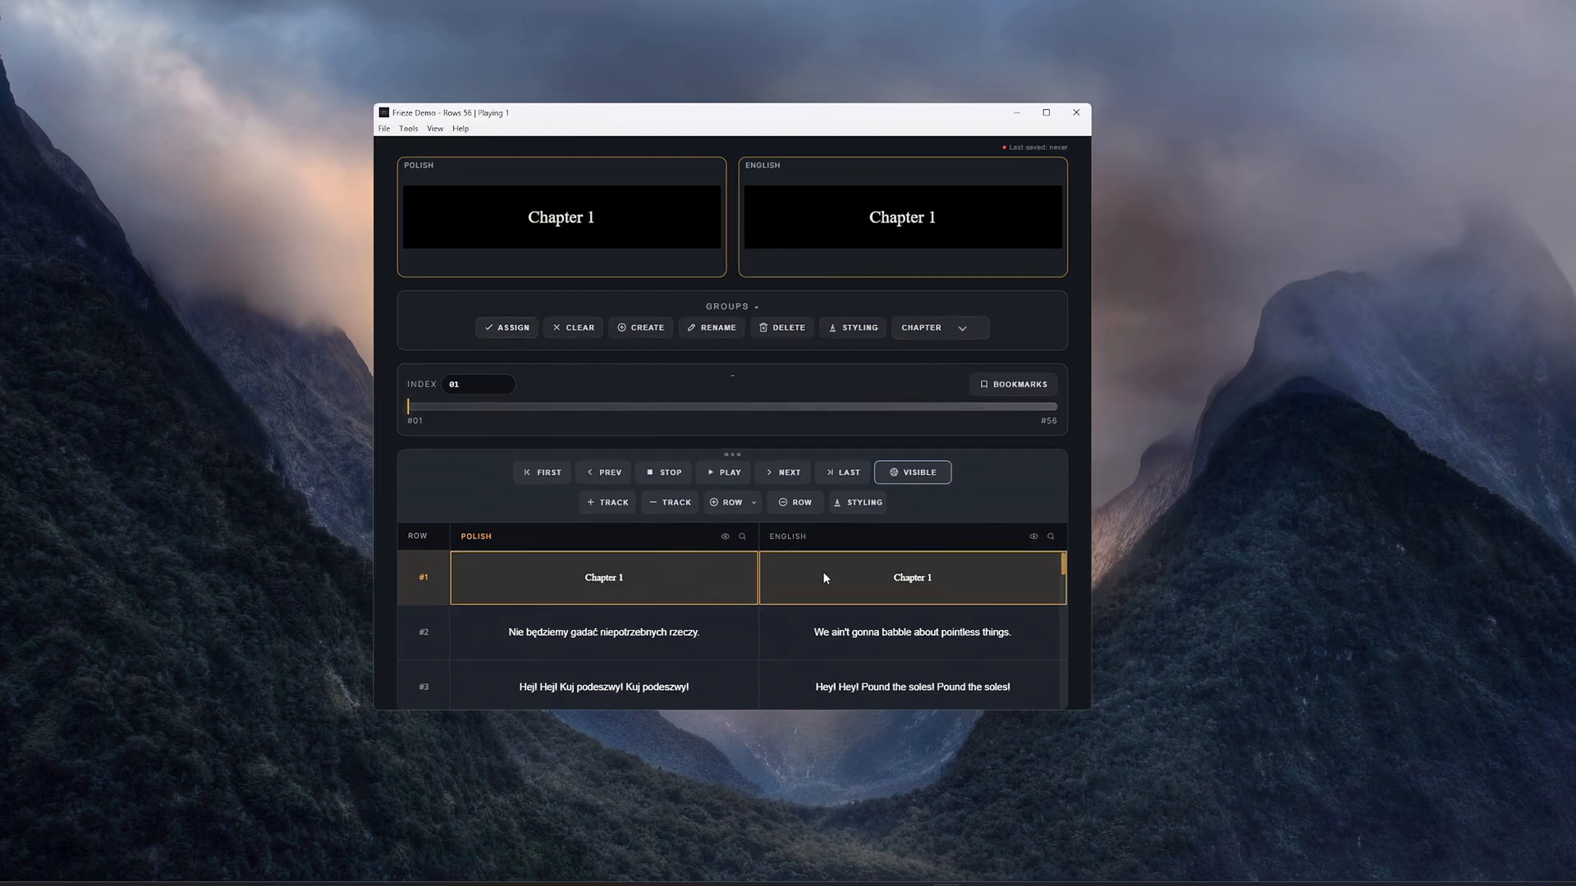
left_click(514, 328)
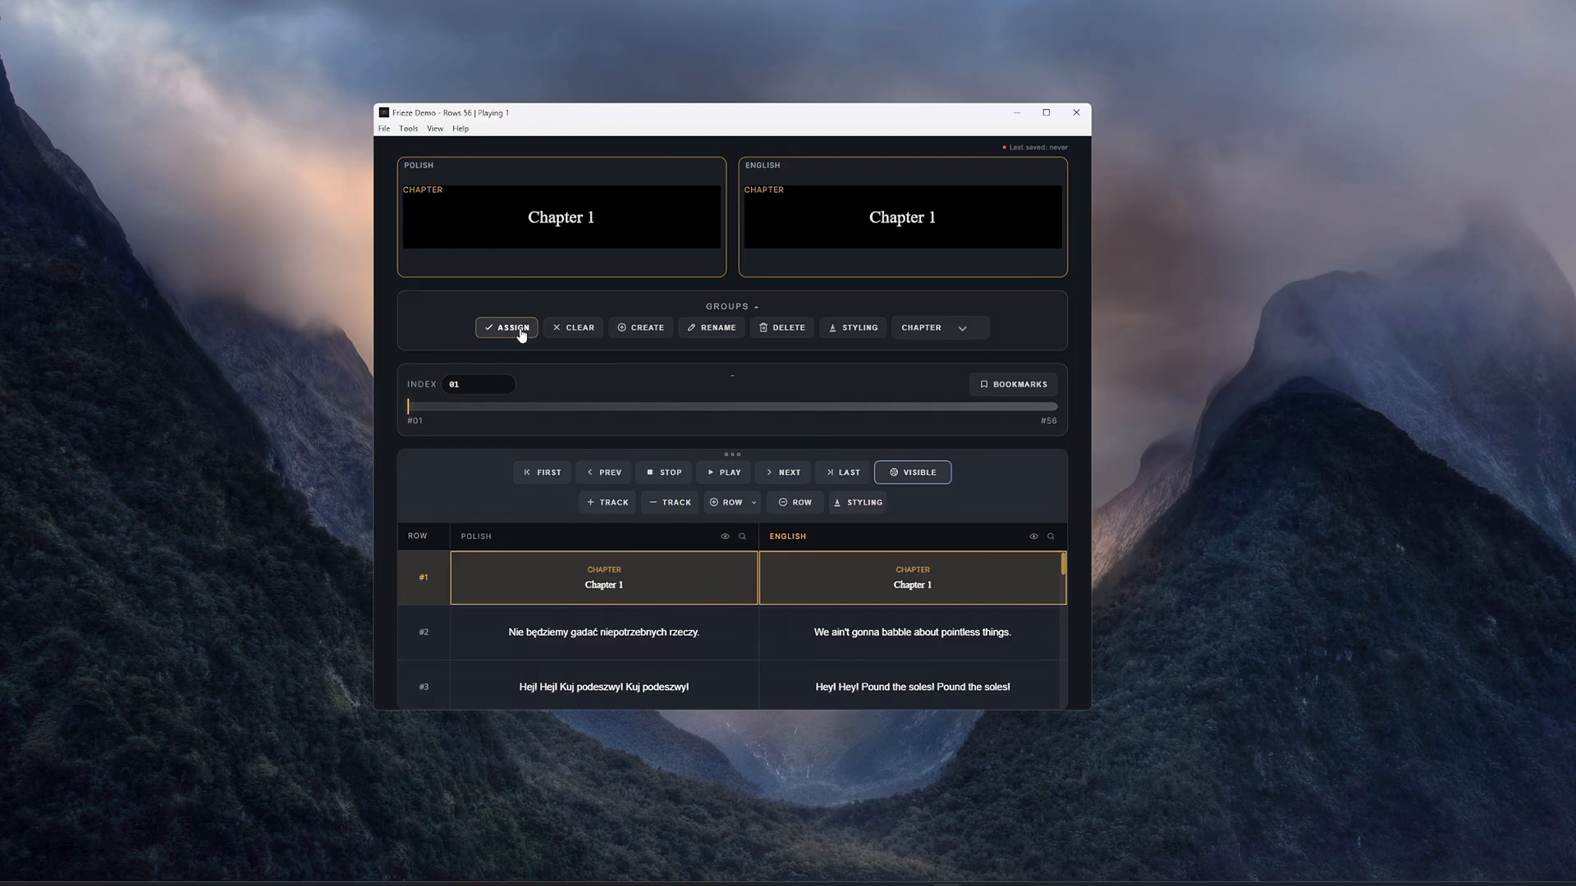
- Search the Polish track for "chap" to reach Chapter 2 and assign both its cells to the Chapter group
left_click(742, 536)
type("chap")
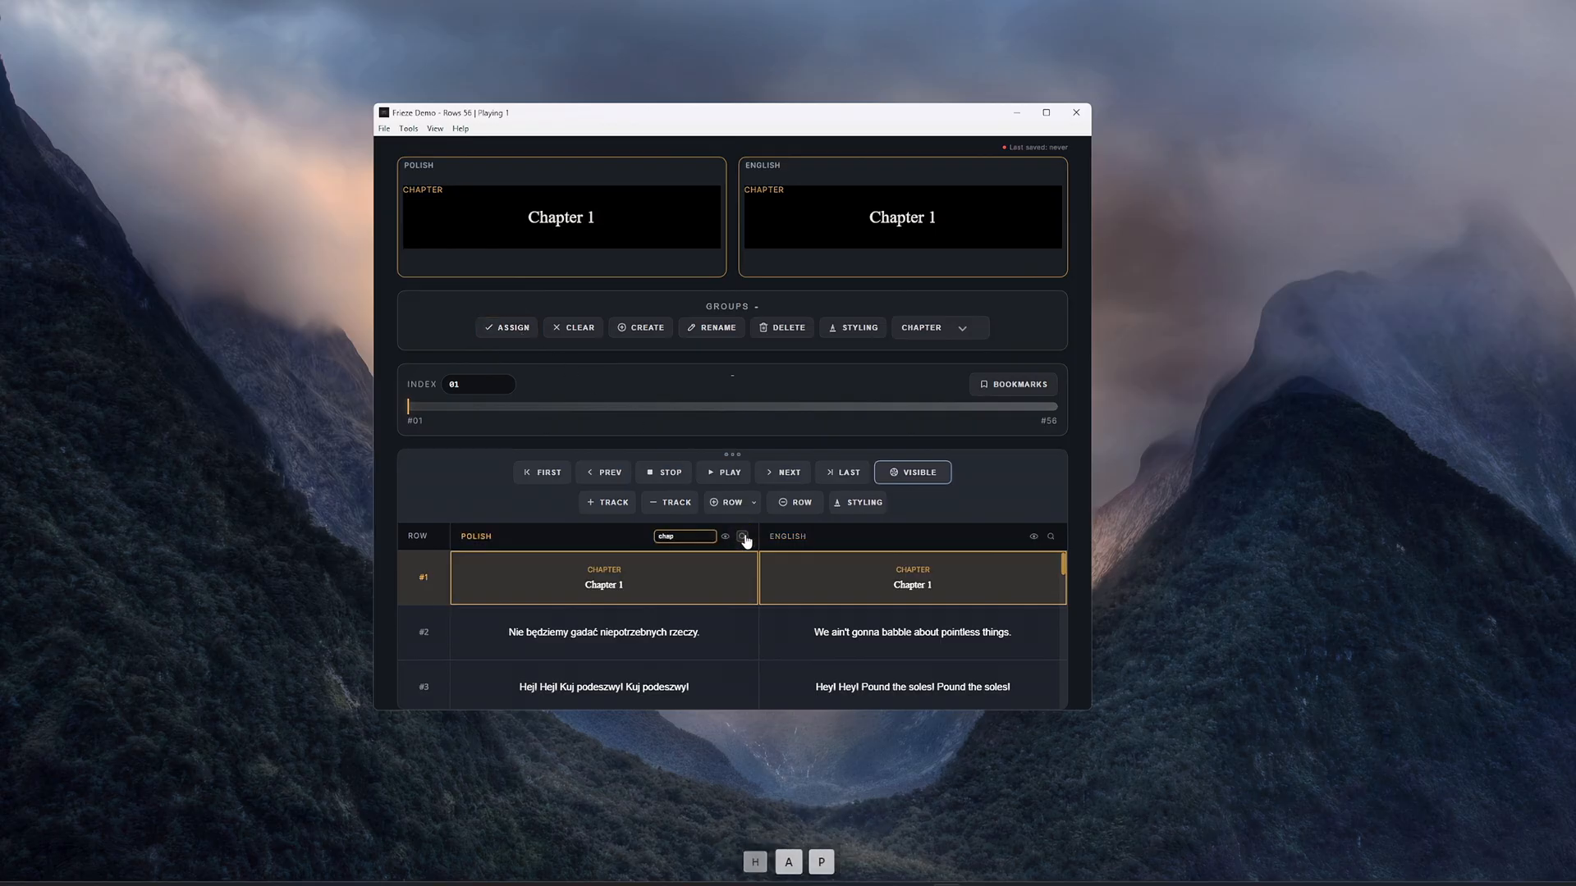
key("Return")
key("Return")
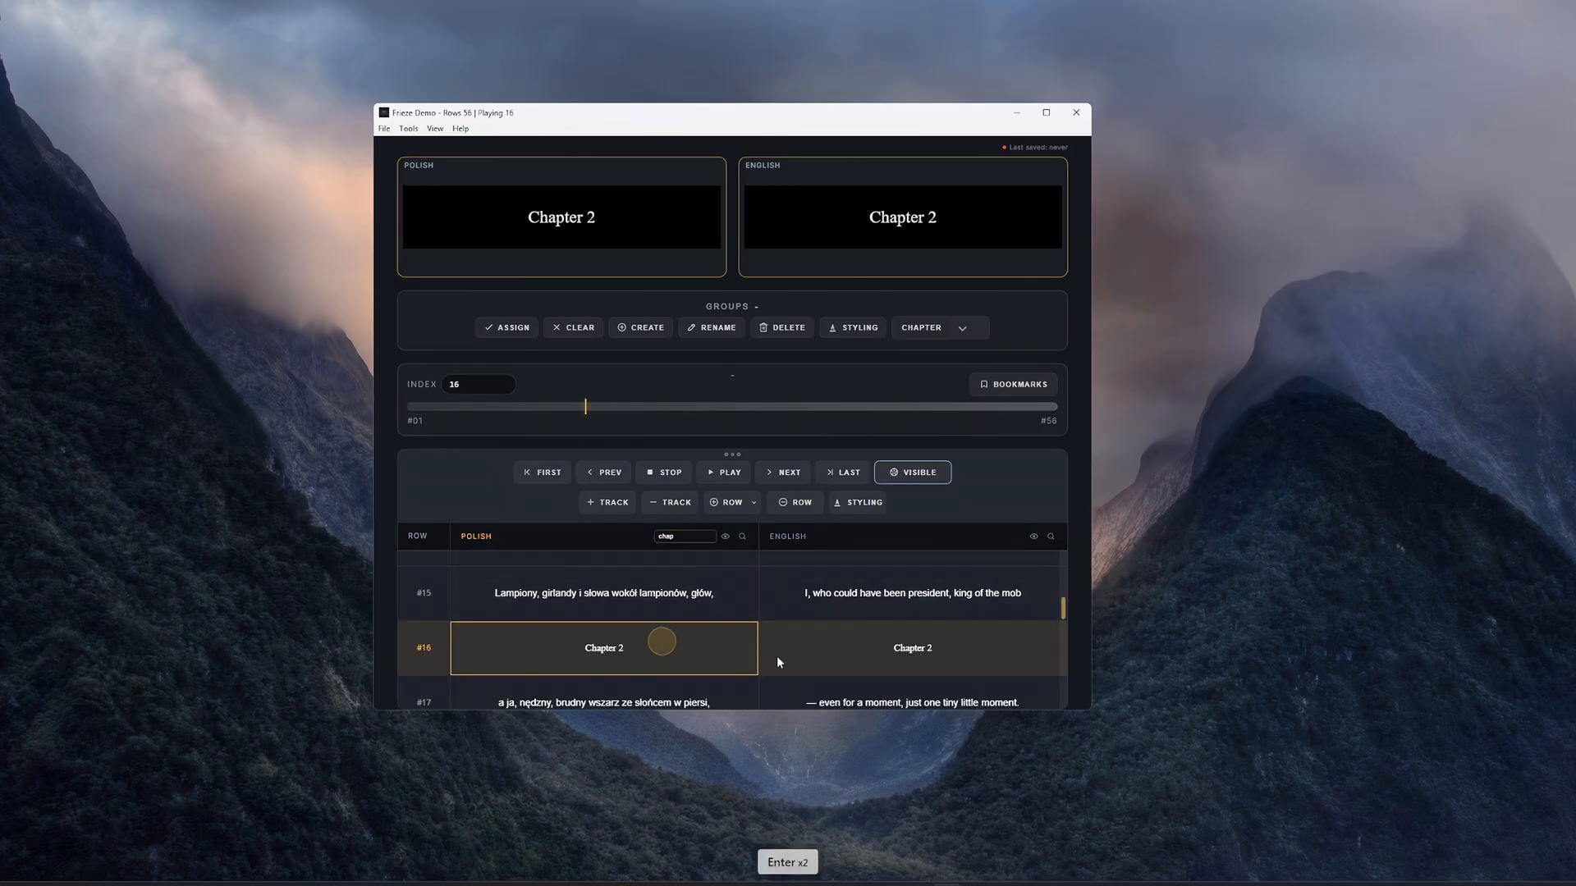
left_click(815, 661)
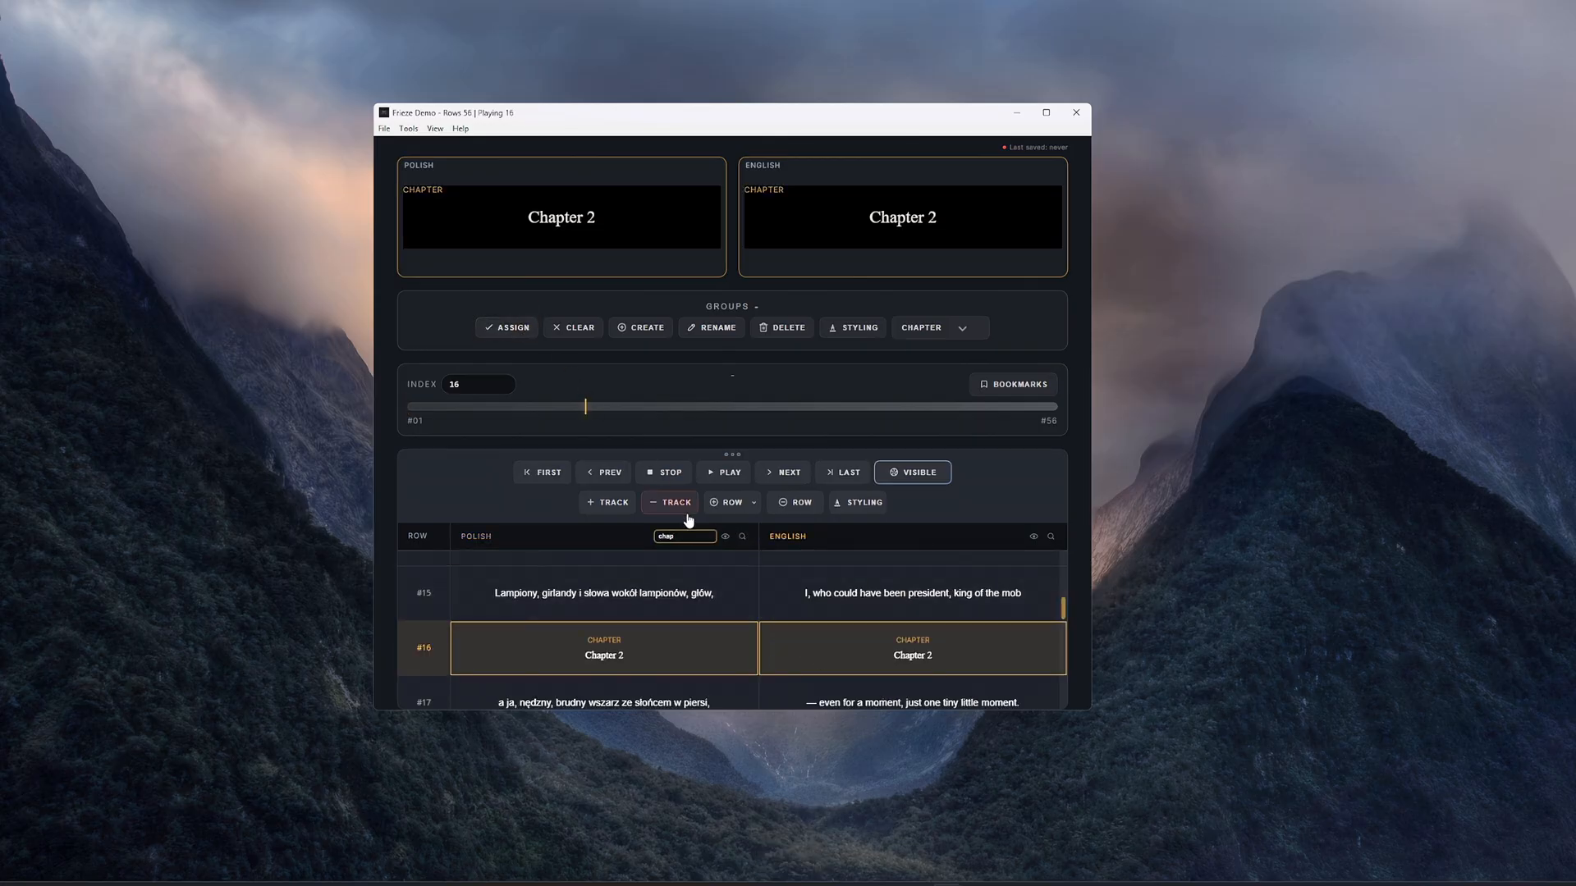
- Jump to the Chapter 3 match and assign its Polish and English cells to the Chapter group
left_click(694, 533)
key("Return")
left_click(827, 660)
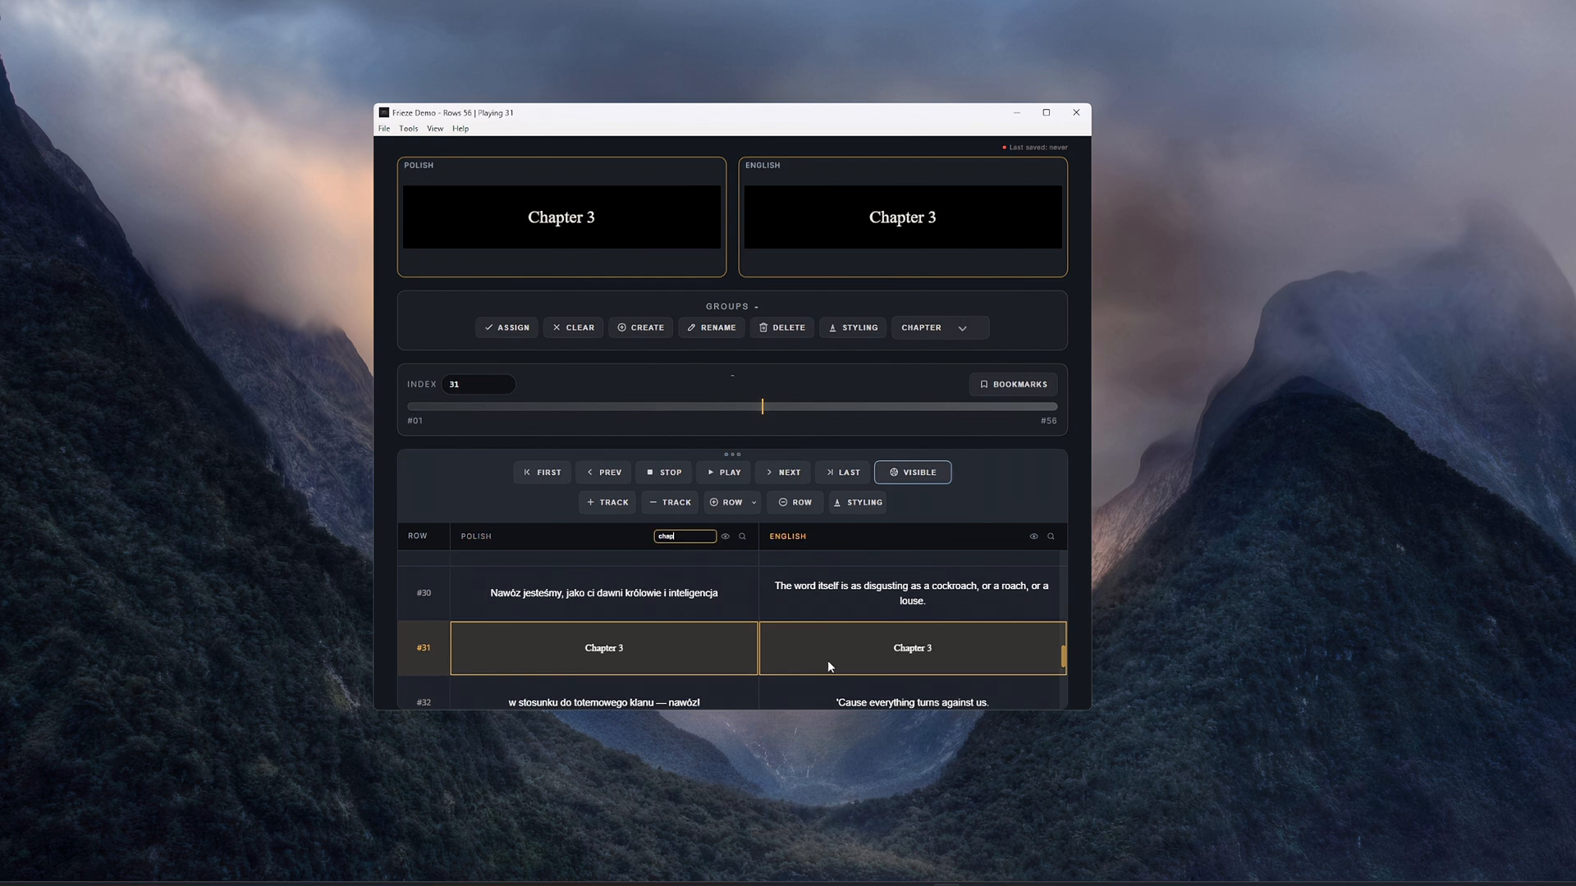
left_click(513, 328)
- Jump to the Chapter 4 match and assign its Polish and English cells to the Chapter group
left_click(694, 536)
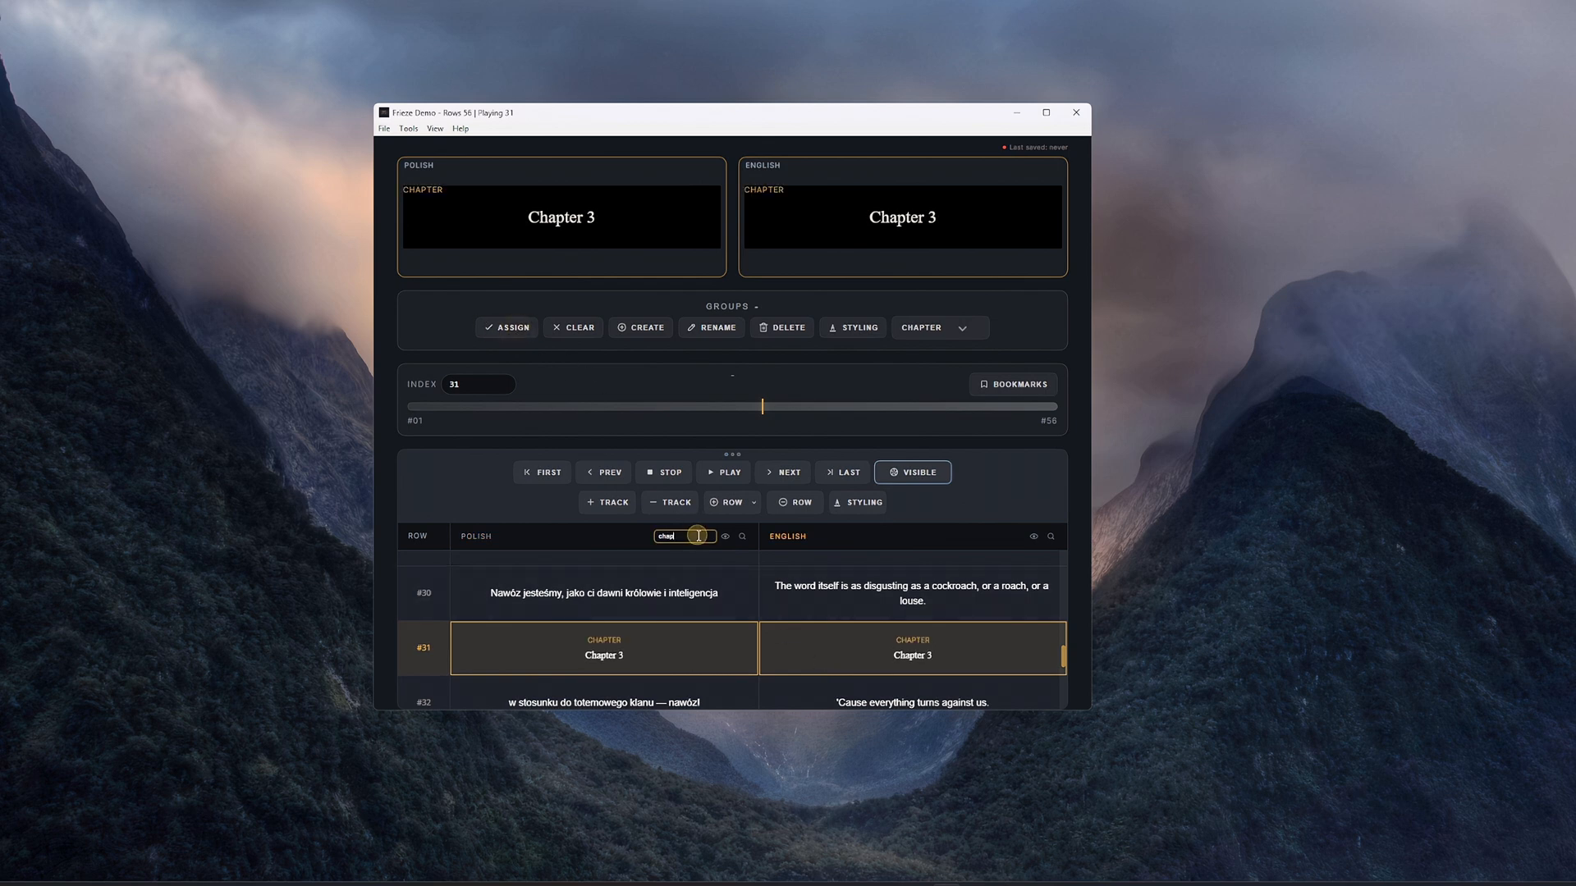
key("Return")
left_click(849, 658)
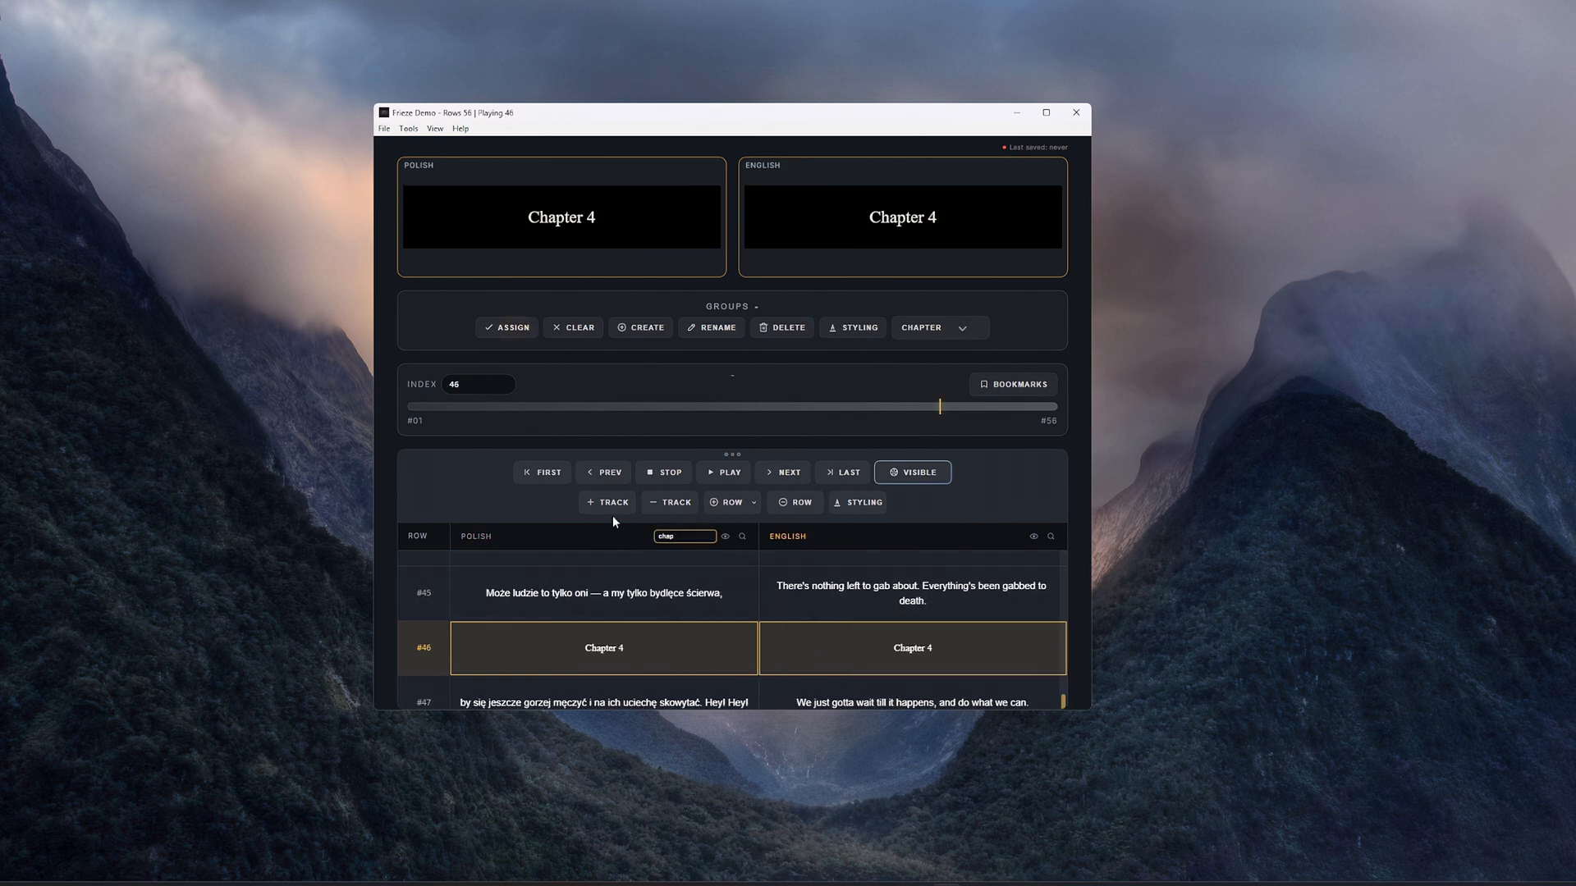
left_click(526, 332)
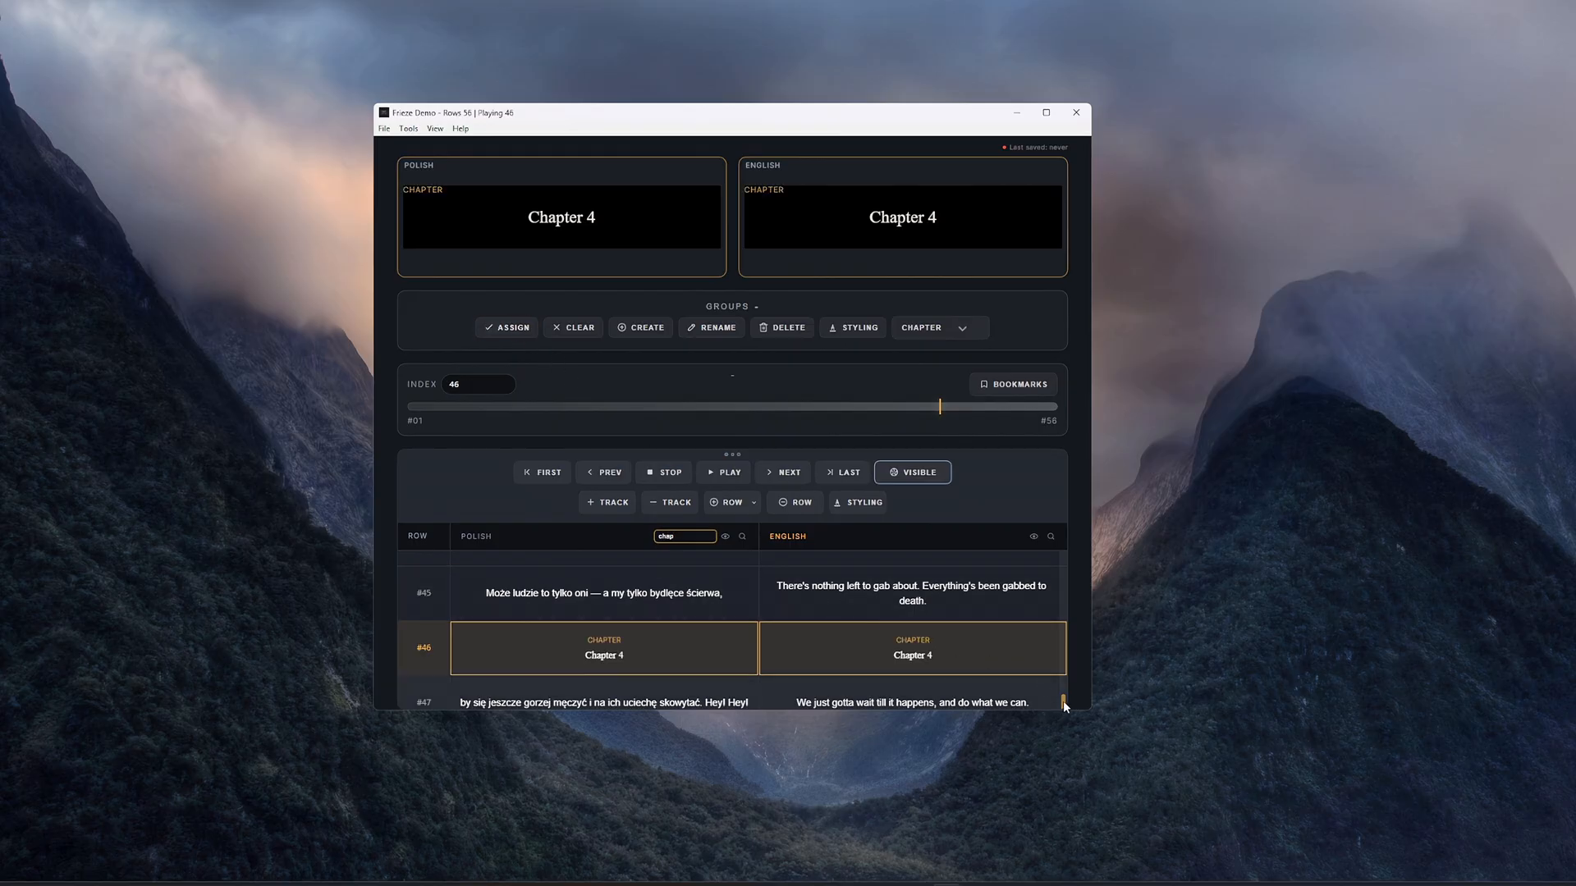
- Turn on Frozen Row for the Chapter group in the styling editor
left_click(863, 509)
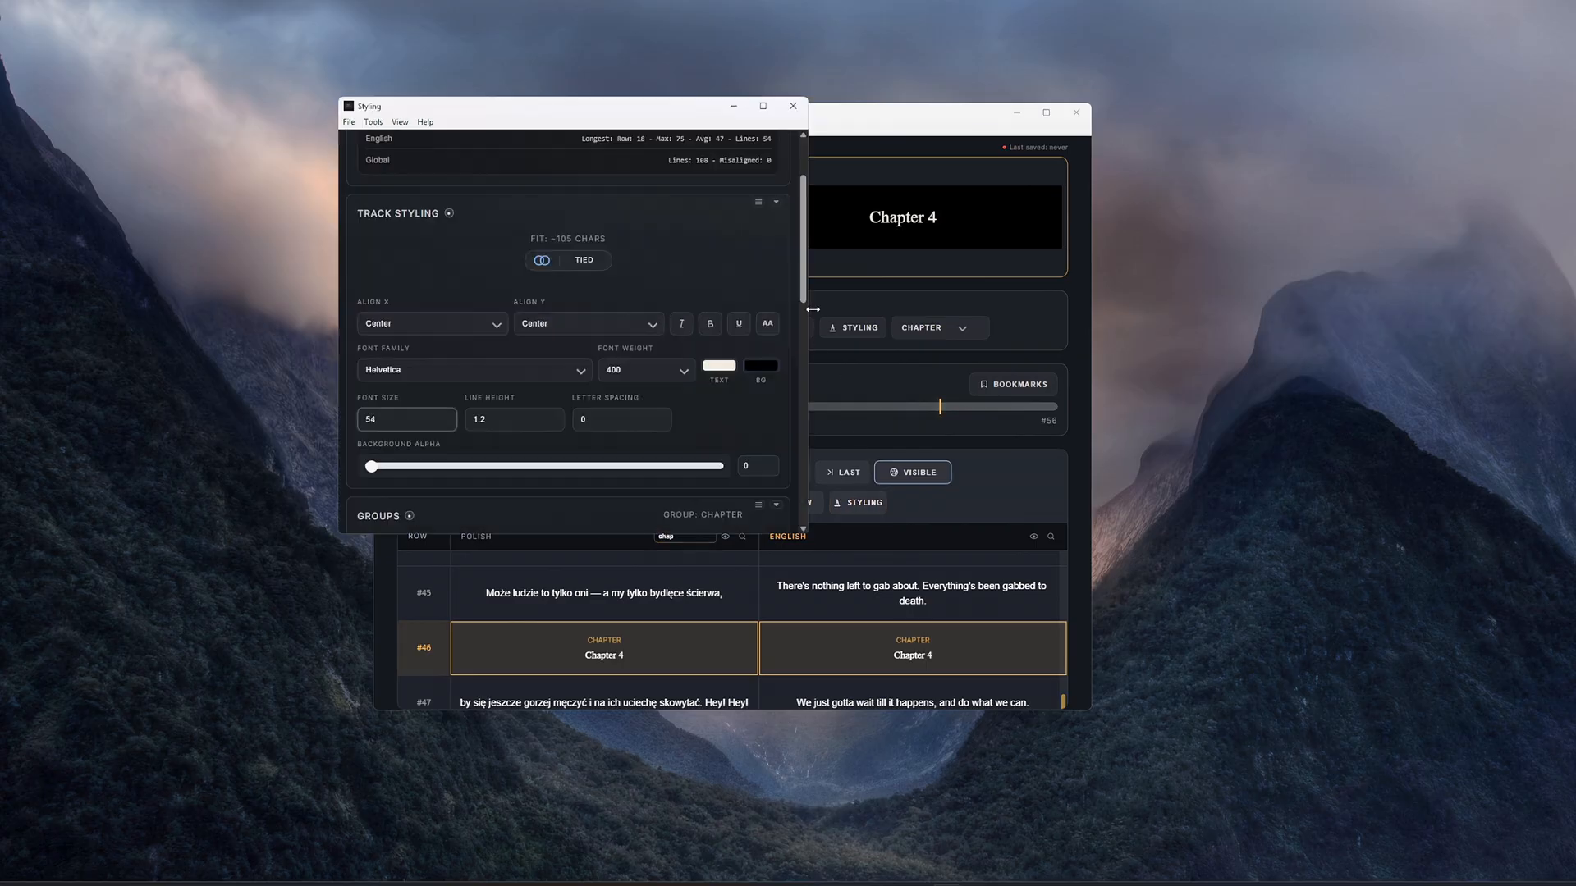
left_click_drag(803, 263, 796, 350)
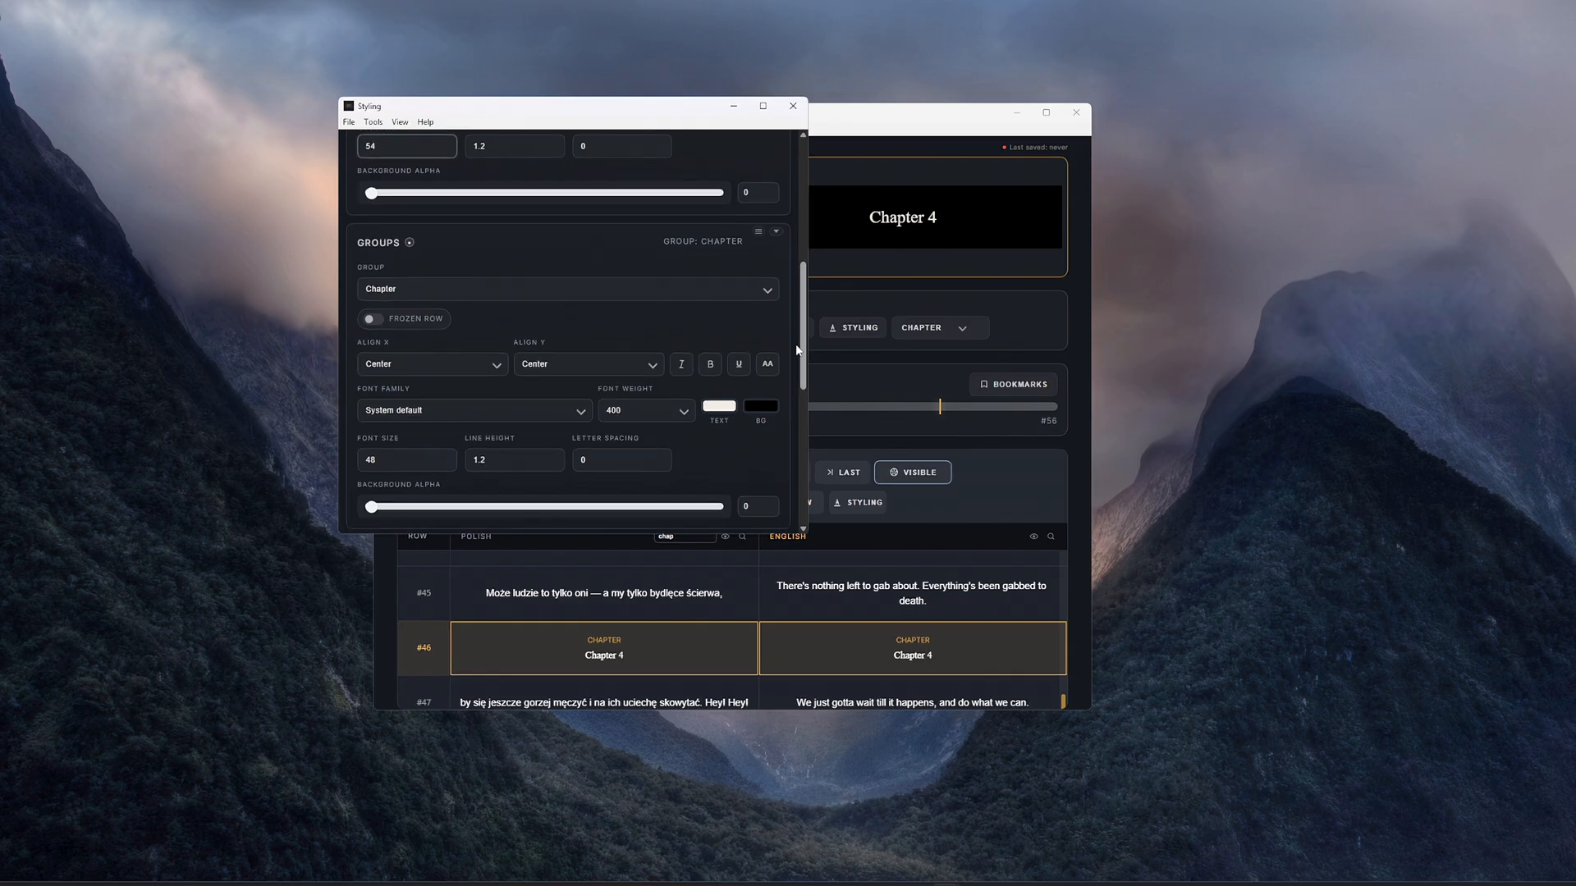
left_click(380, 326)
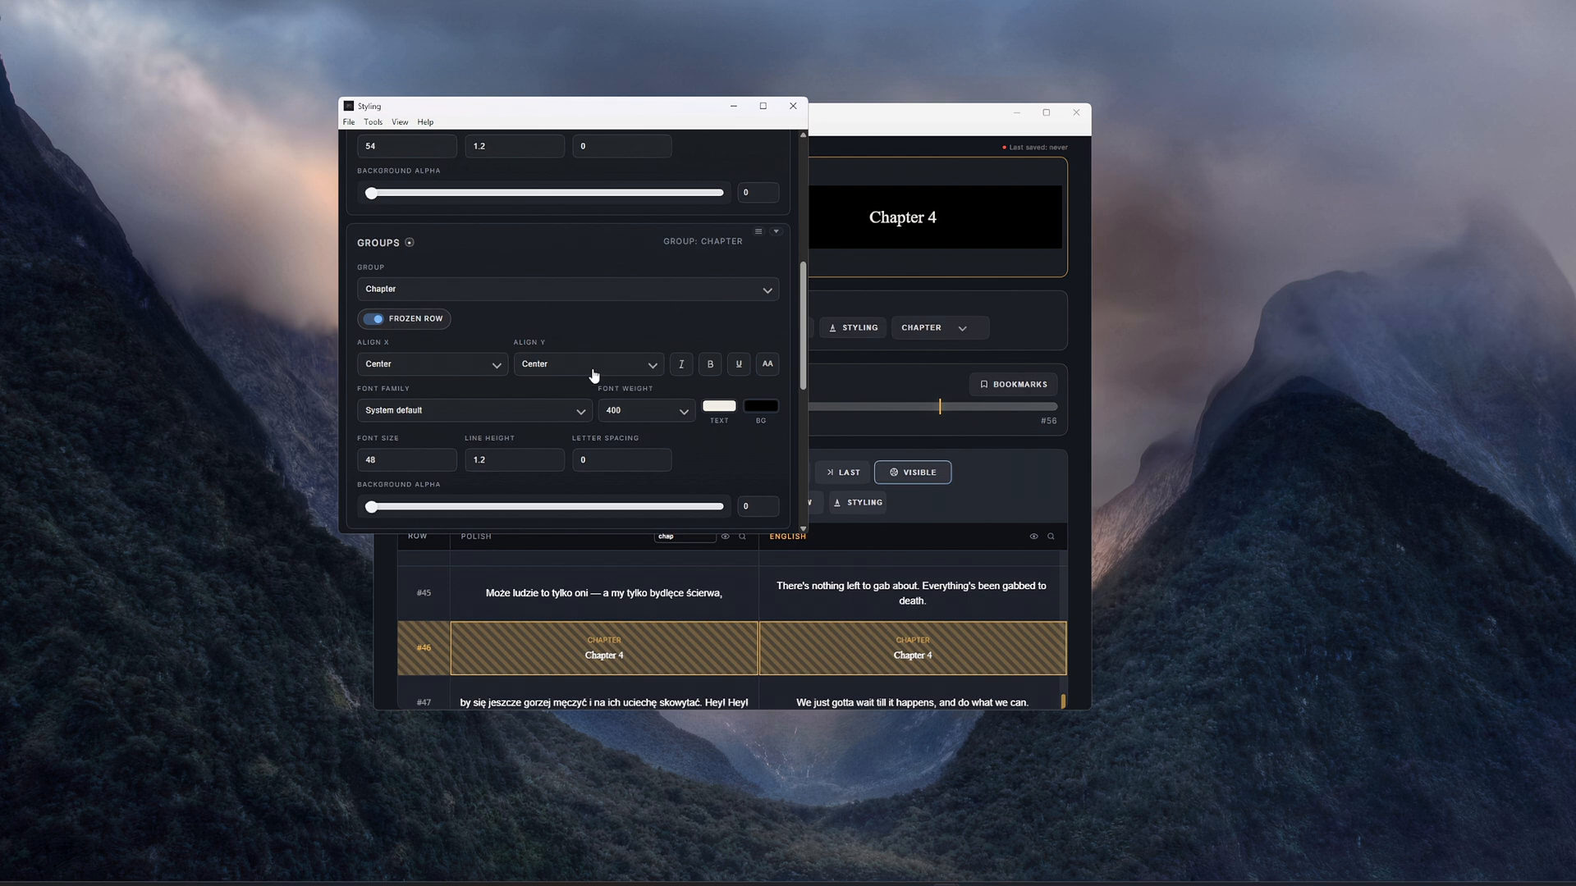
- Set the Chapter group's text color to a bright orange and close the styling editor
left_click(716, 407)
left_click_drag(794, 432, 831, 437)
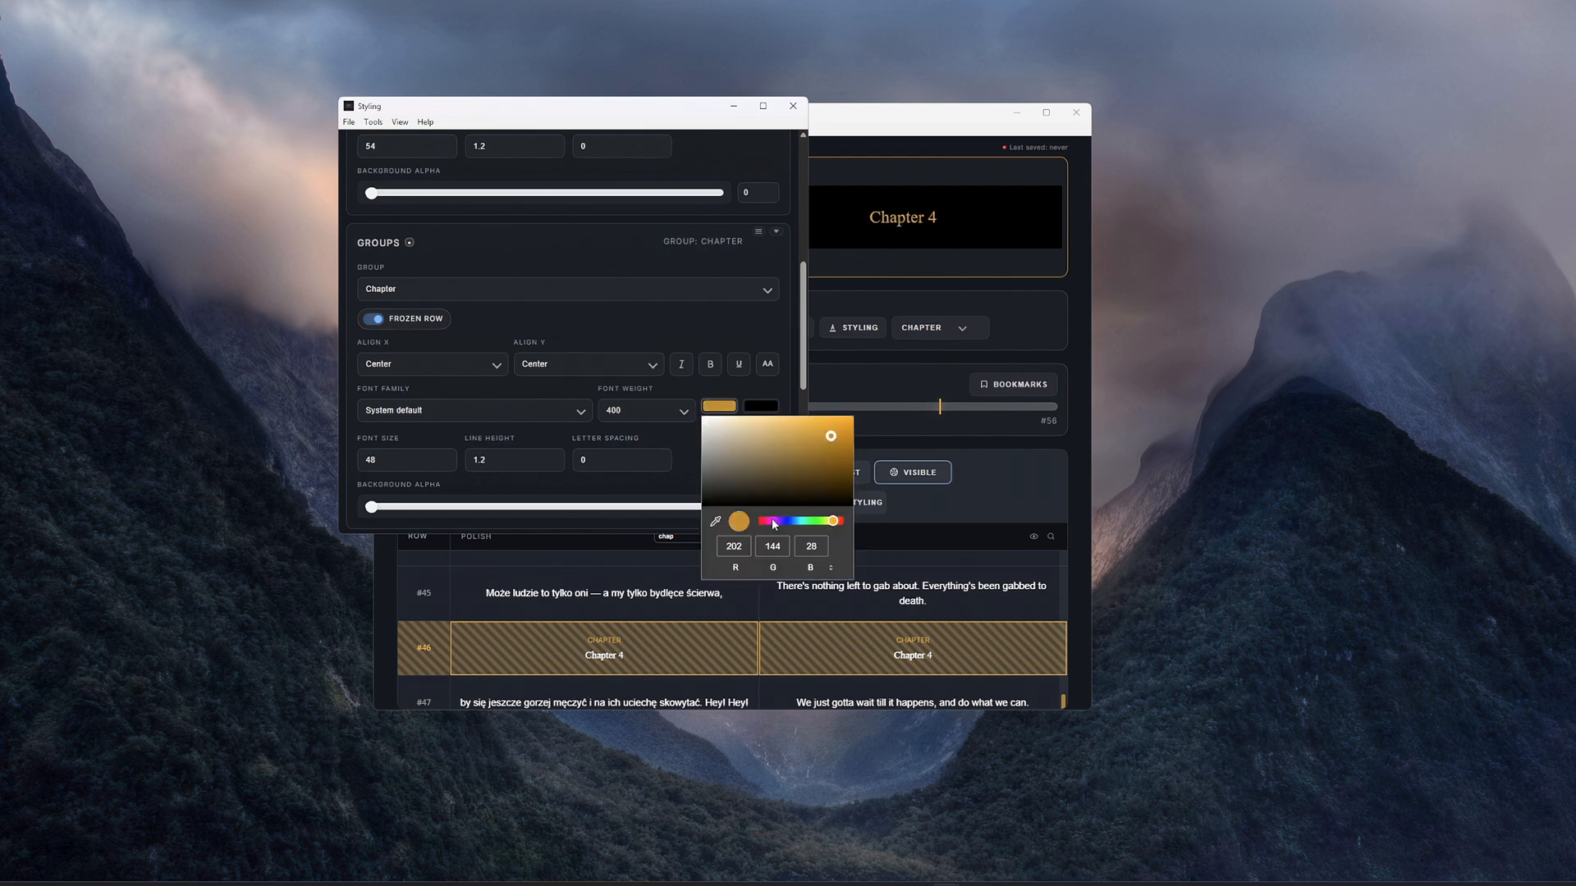
left_click_drag(834, 524, 837, 525)
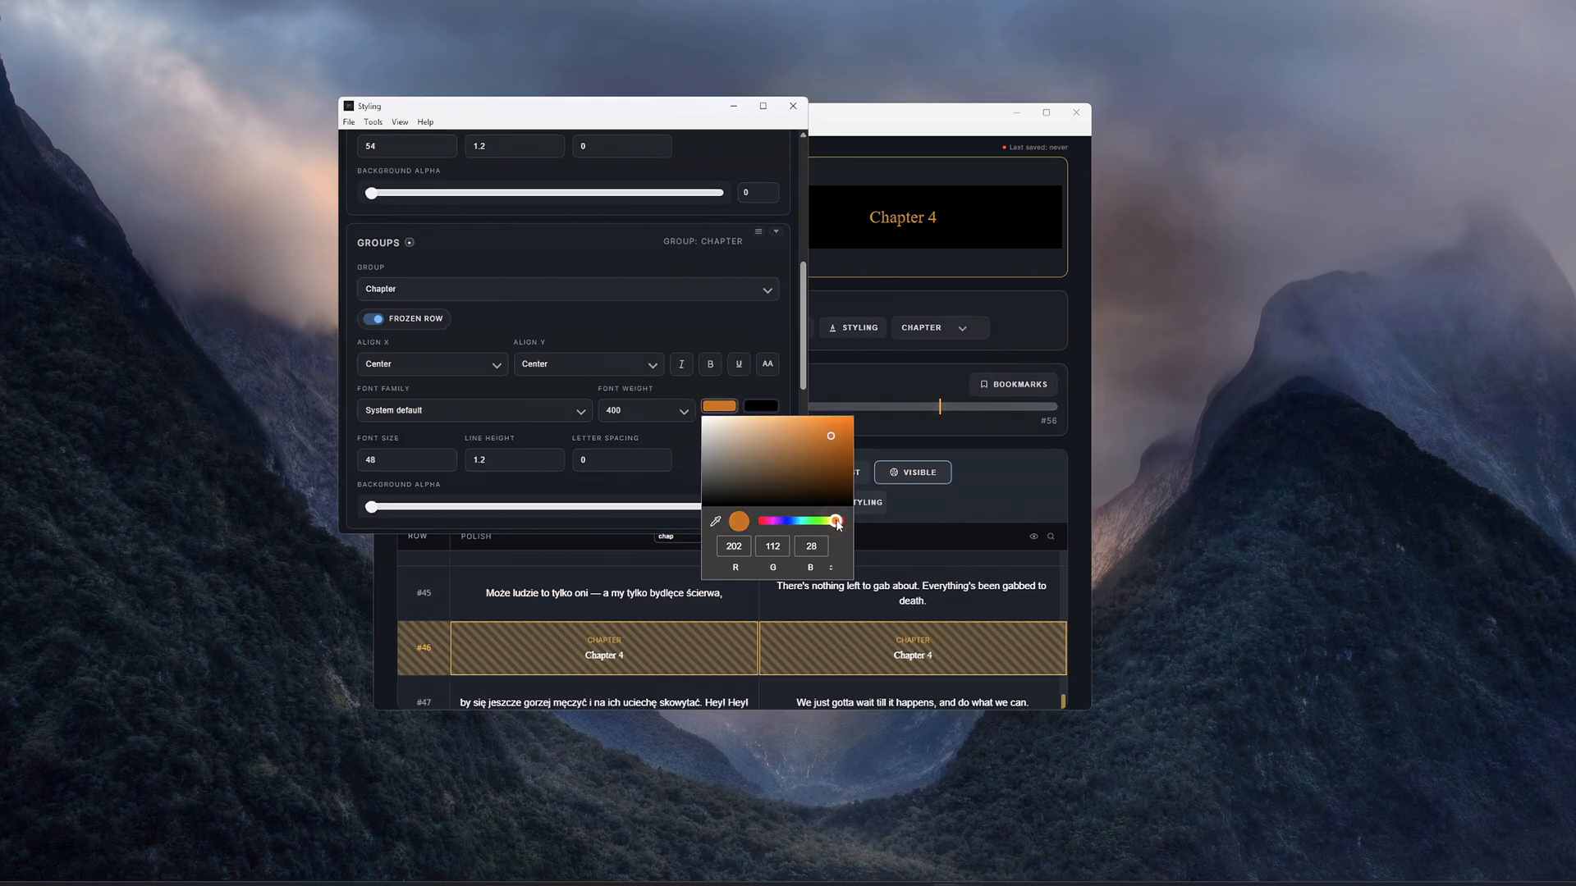
left_click_drag(831, 435, 838, 430)
left_click(765, 383)
left_click(736, 378)
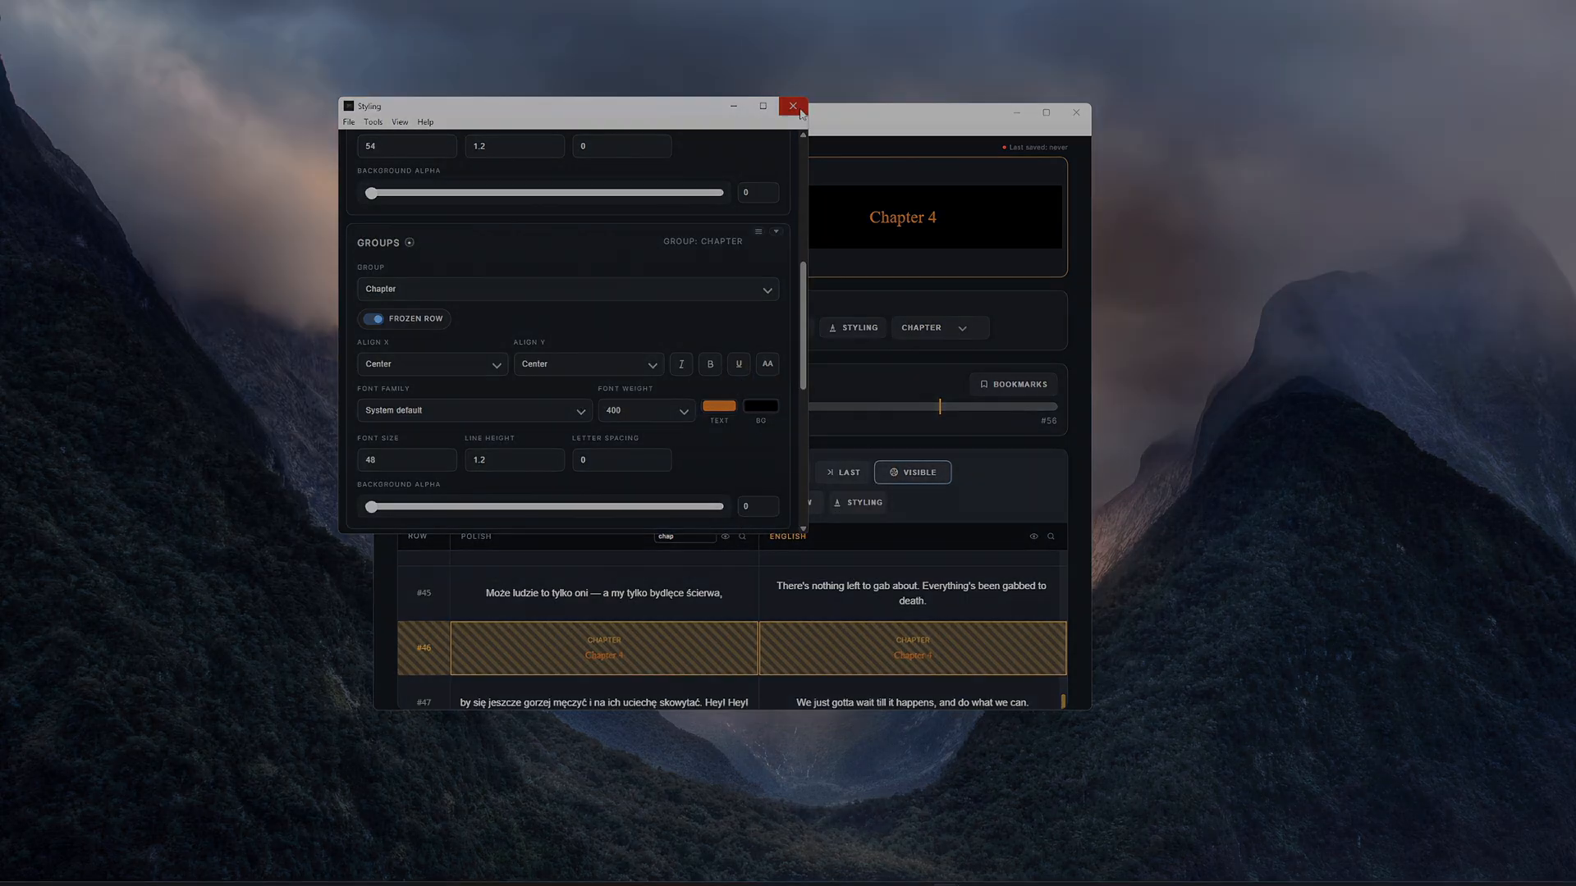
left_click(793, 105)
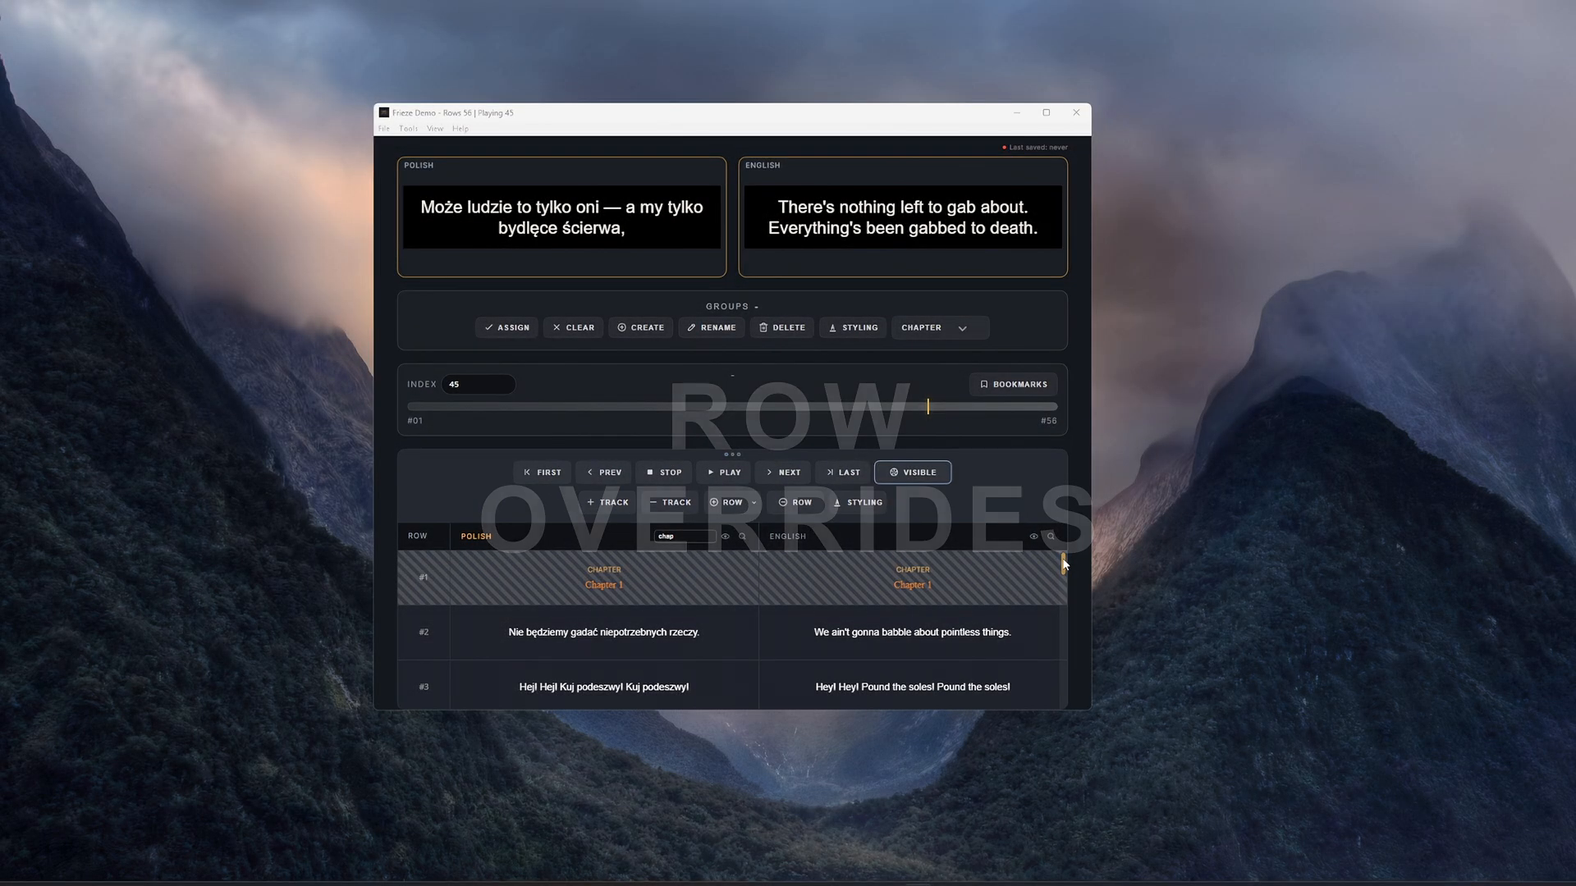
- In the row override of row 46 ("The End"), toggle All on and back off, and turn off Frozen Row
left_click_drag(1061, 563, 1070, 706)
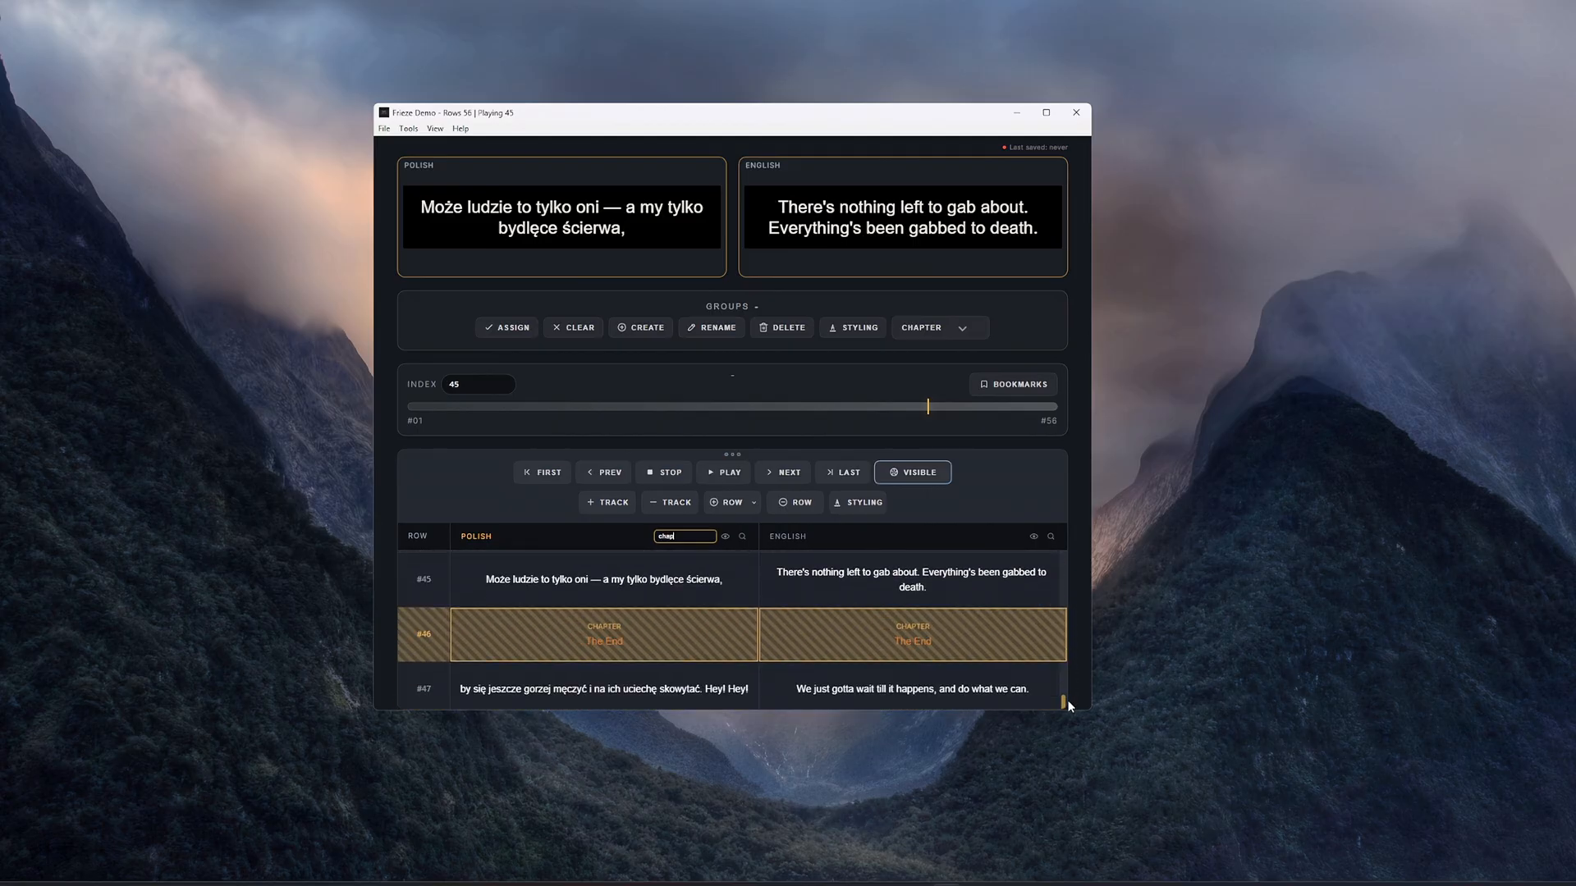
left_click(873, 513)
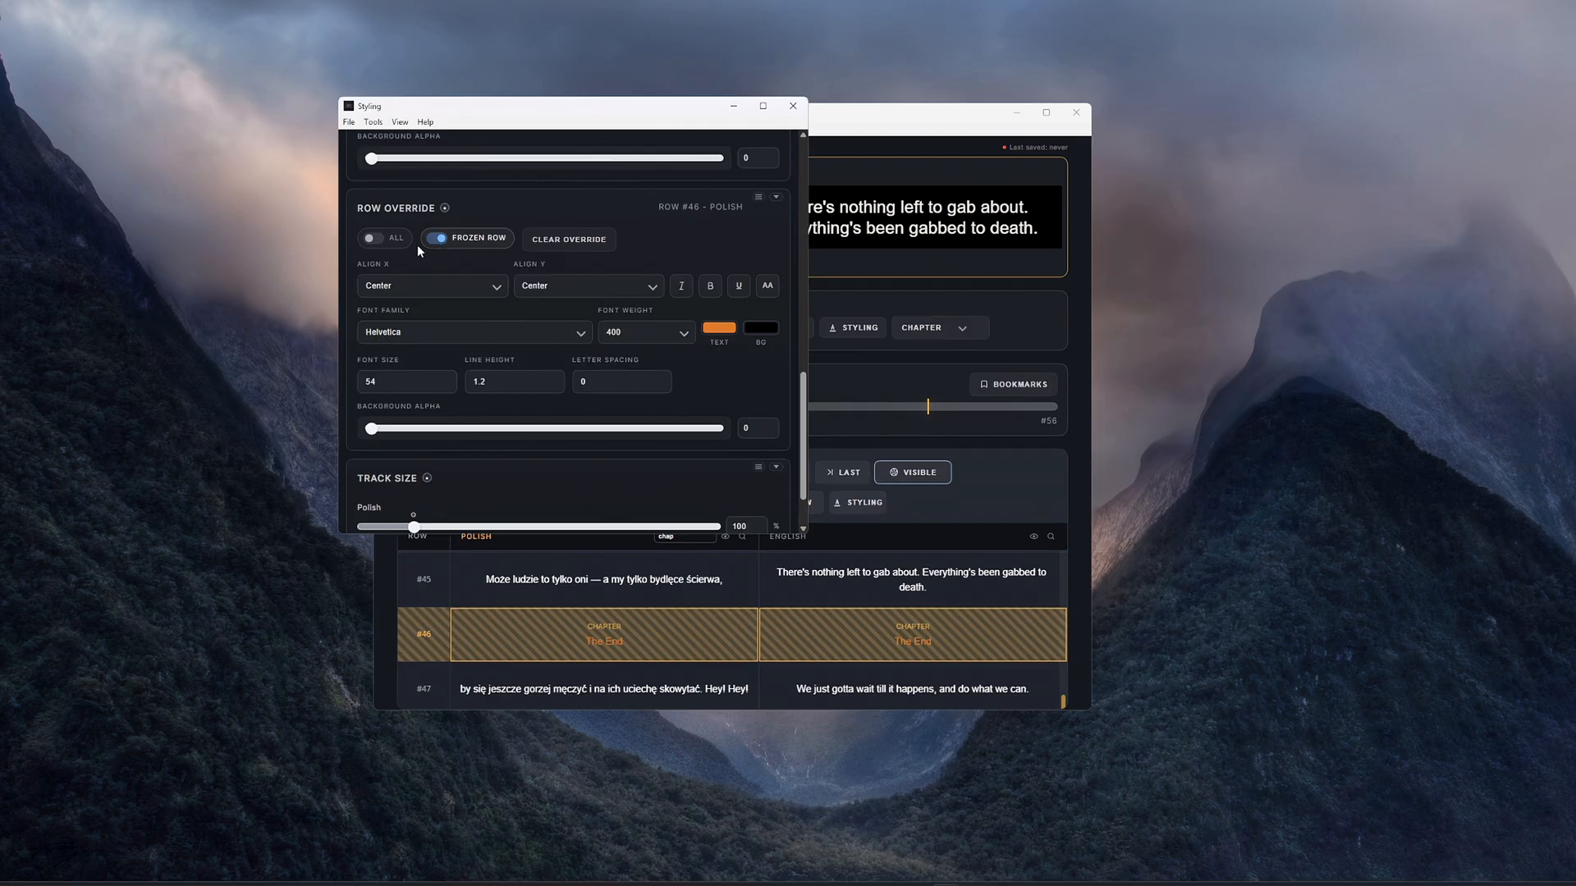
left_click(379, 241)
left_click(379, 247)
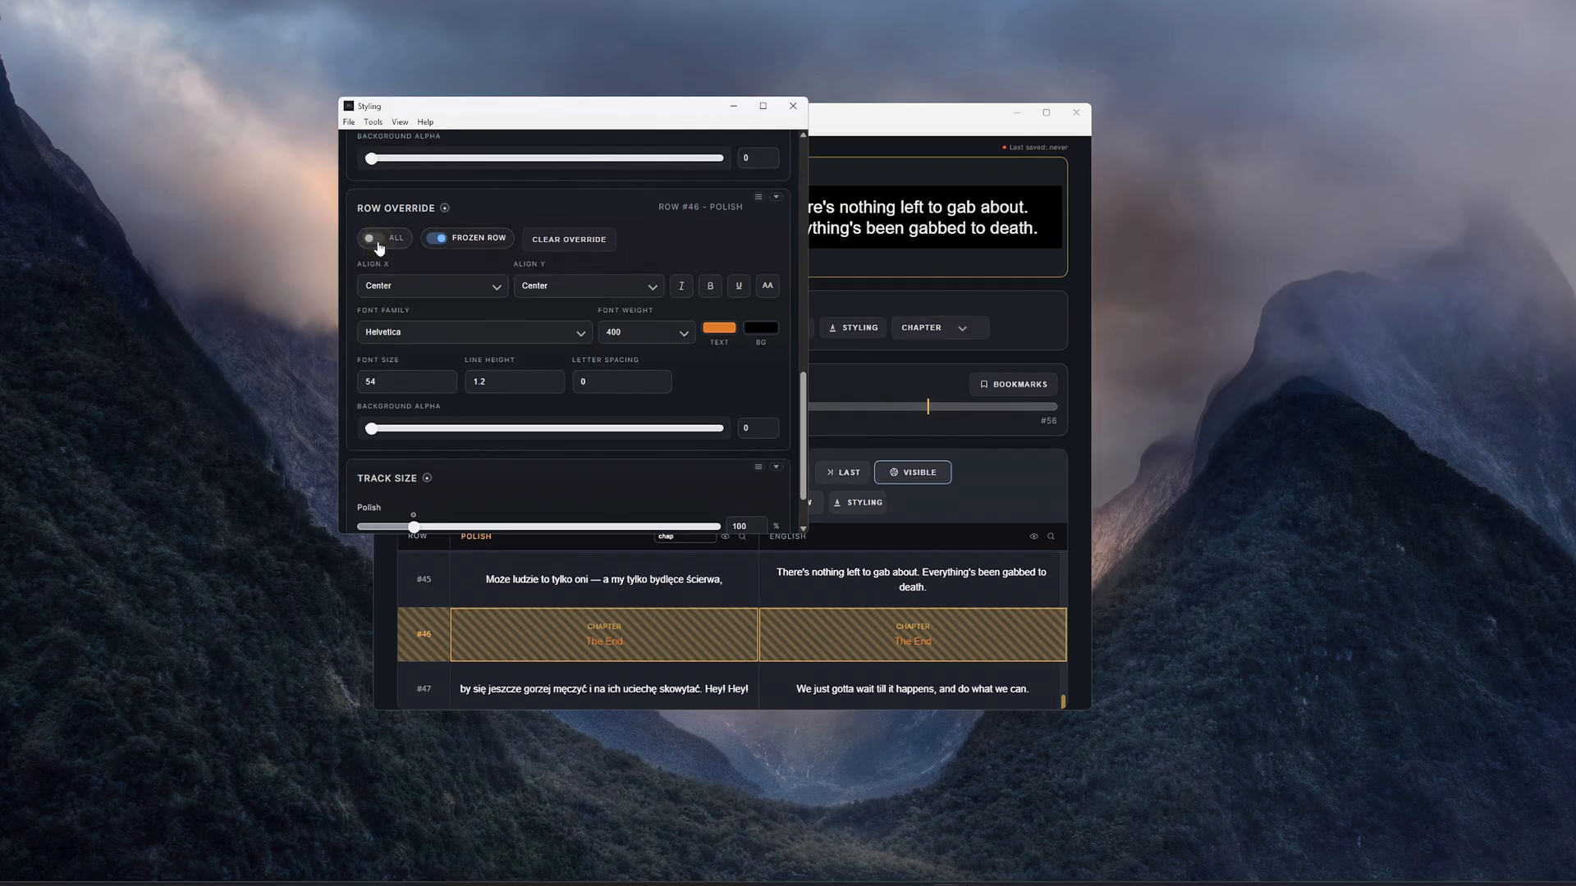
left_click(453, 241)
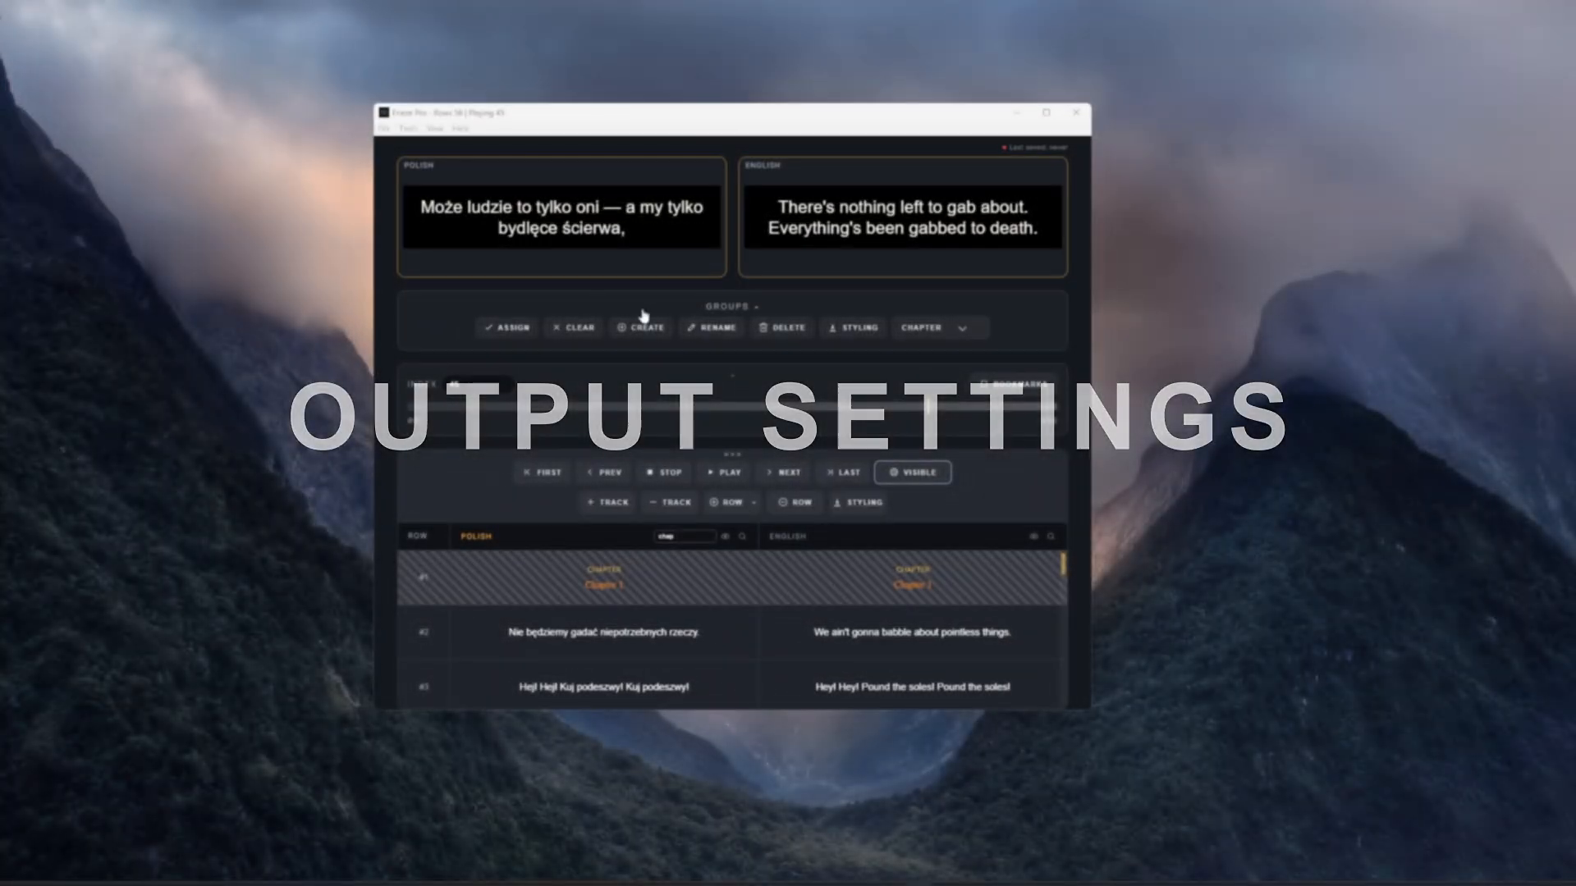
- Add a monitor surface in the output settings and assign it to DISPLAY2 at 2560x1440
left_click(408, 128)
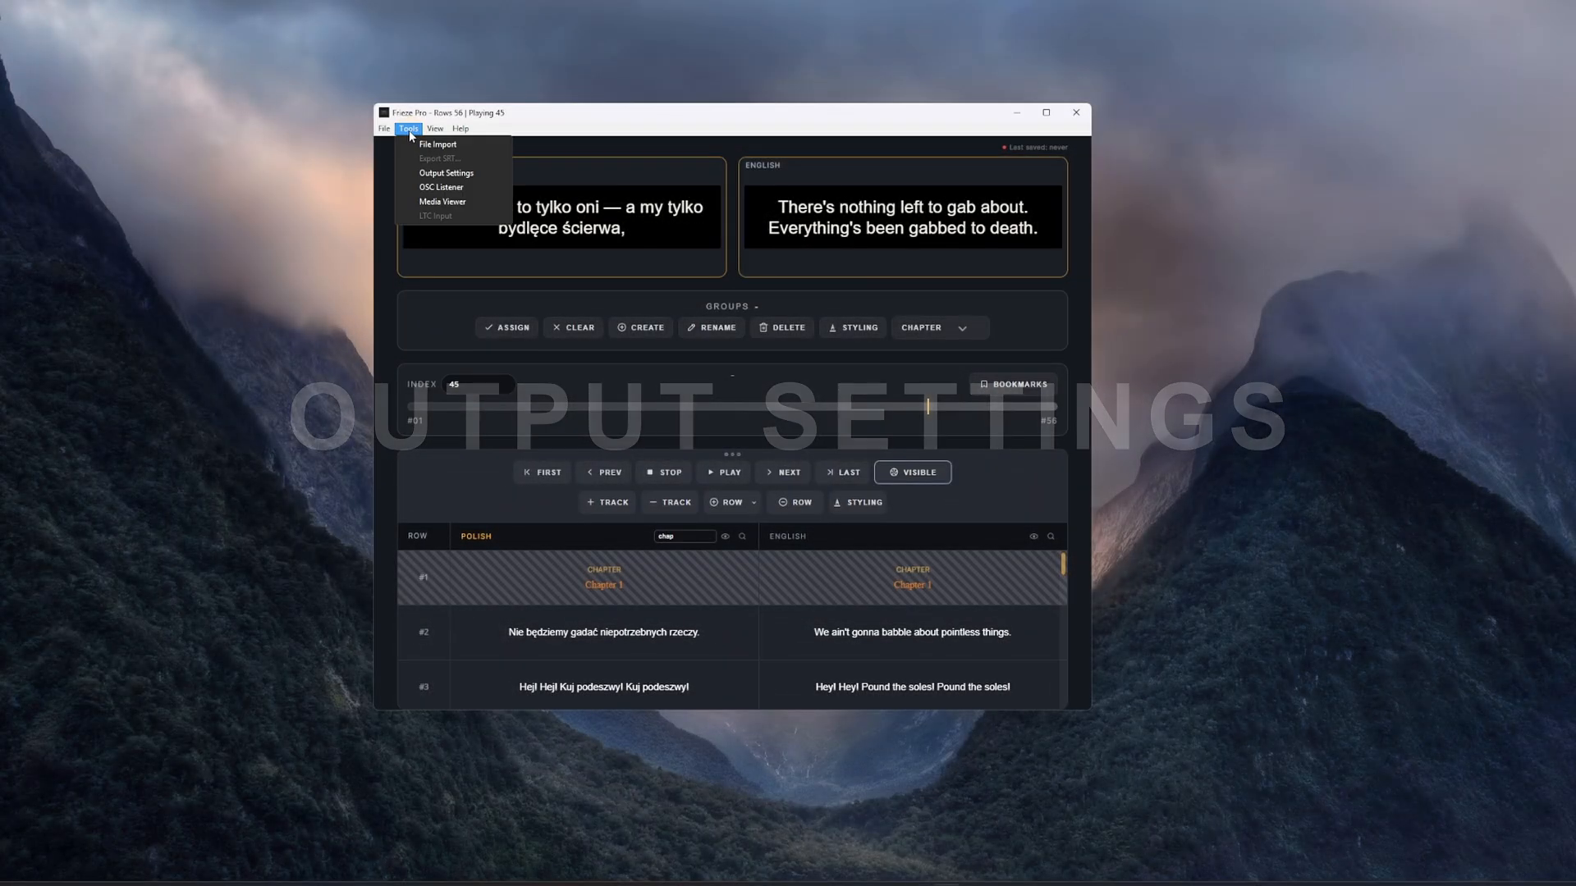
left_click(433, 172)
left_click(142, 197)
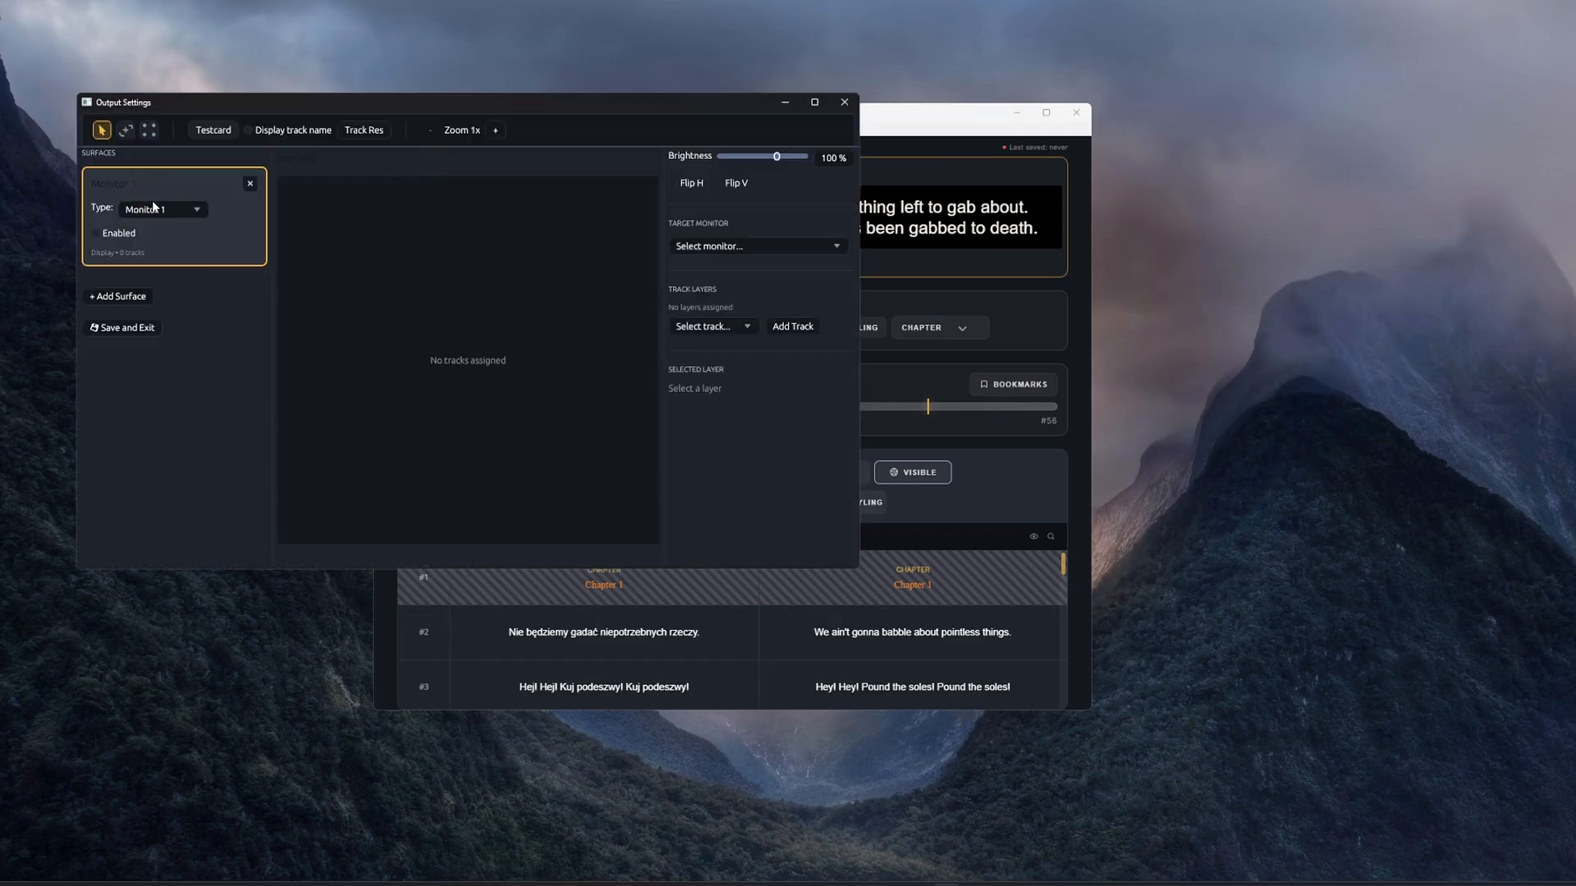
left_click(162, 210)
left_click(155, 258)
left_click(761, 250)
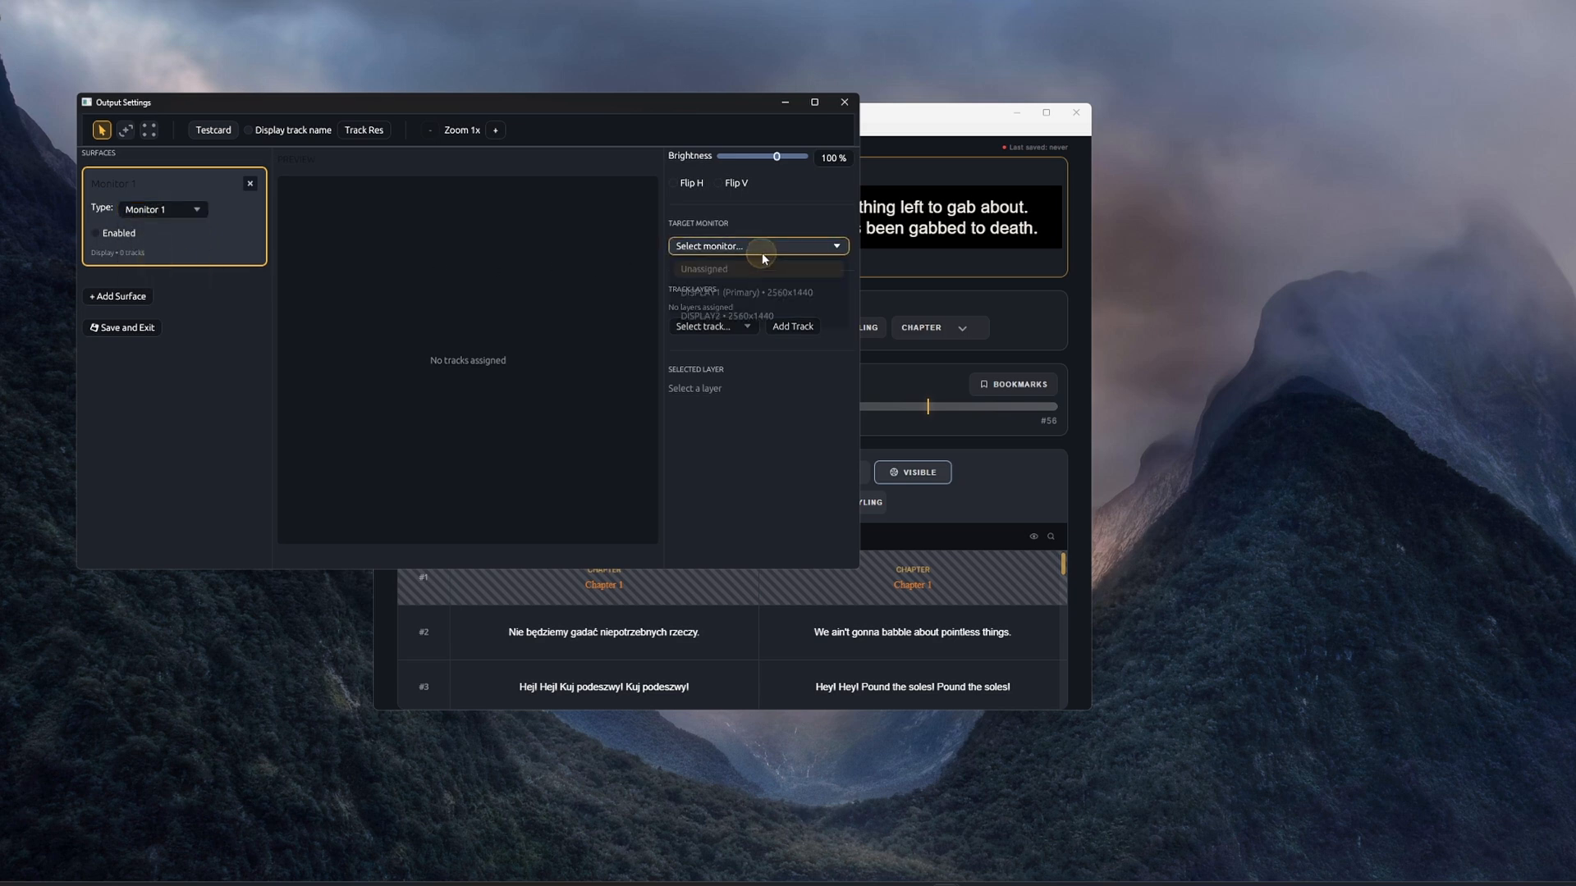
left_click(774, 319)
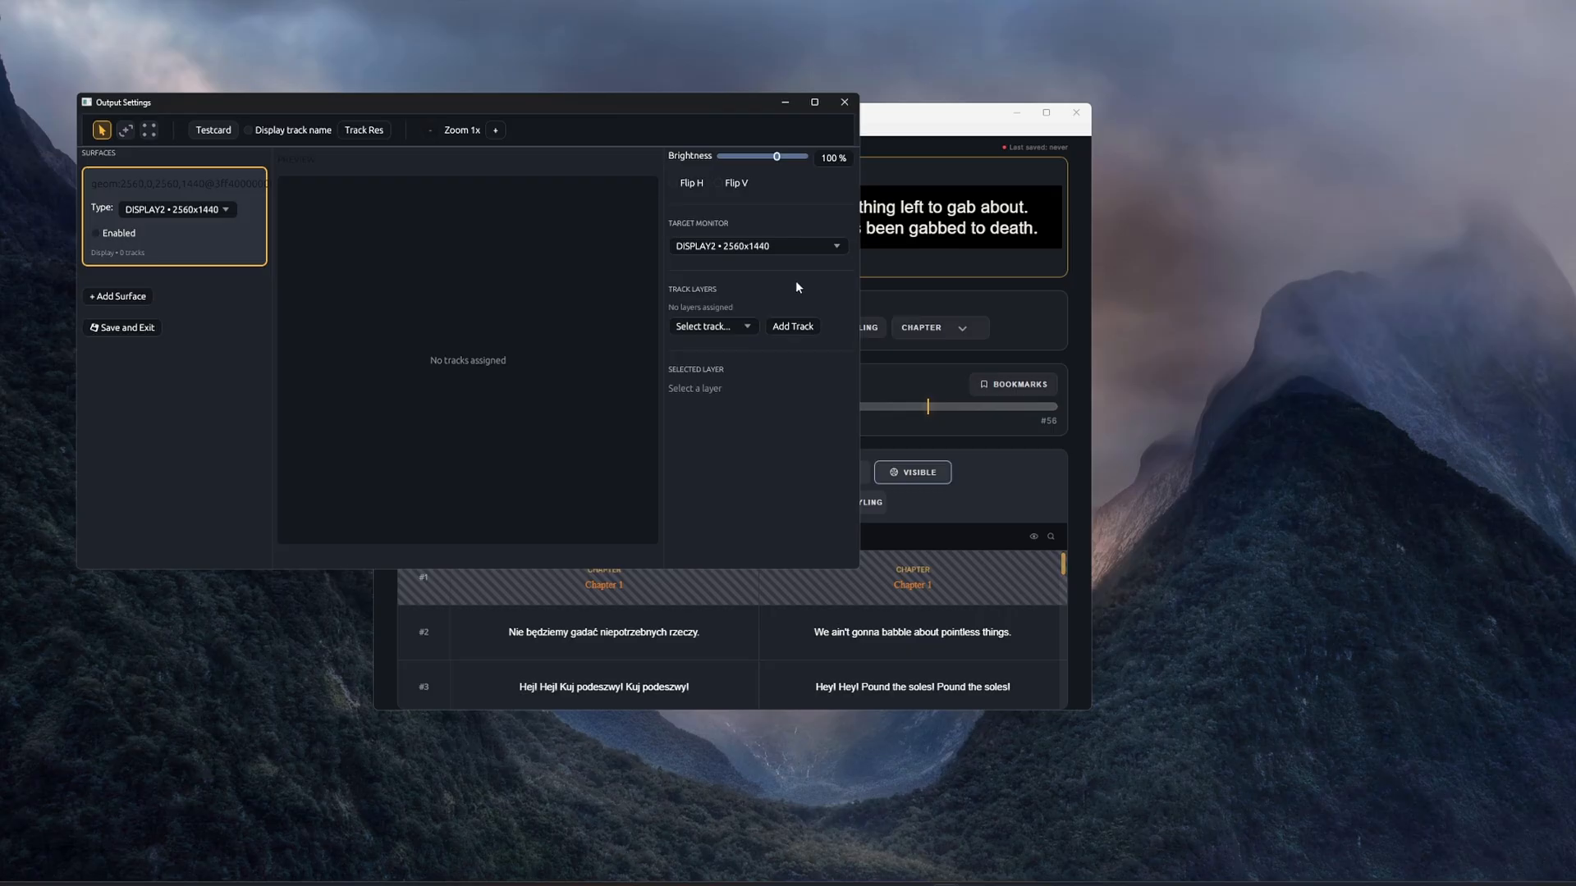
- Add the Polish and English tracks as layers of the DISPLAY2 surface
left_click(713, 326)
left_click(722, 350)
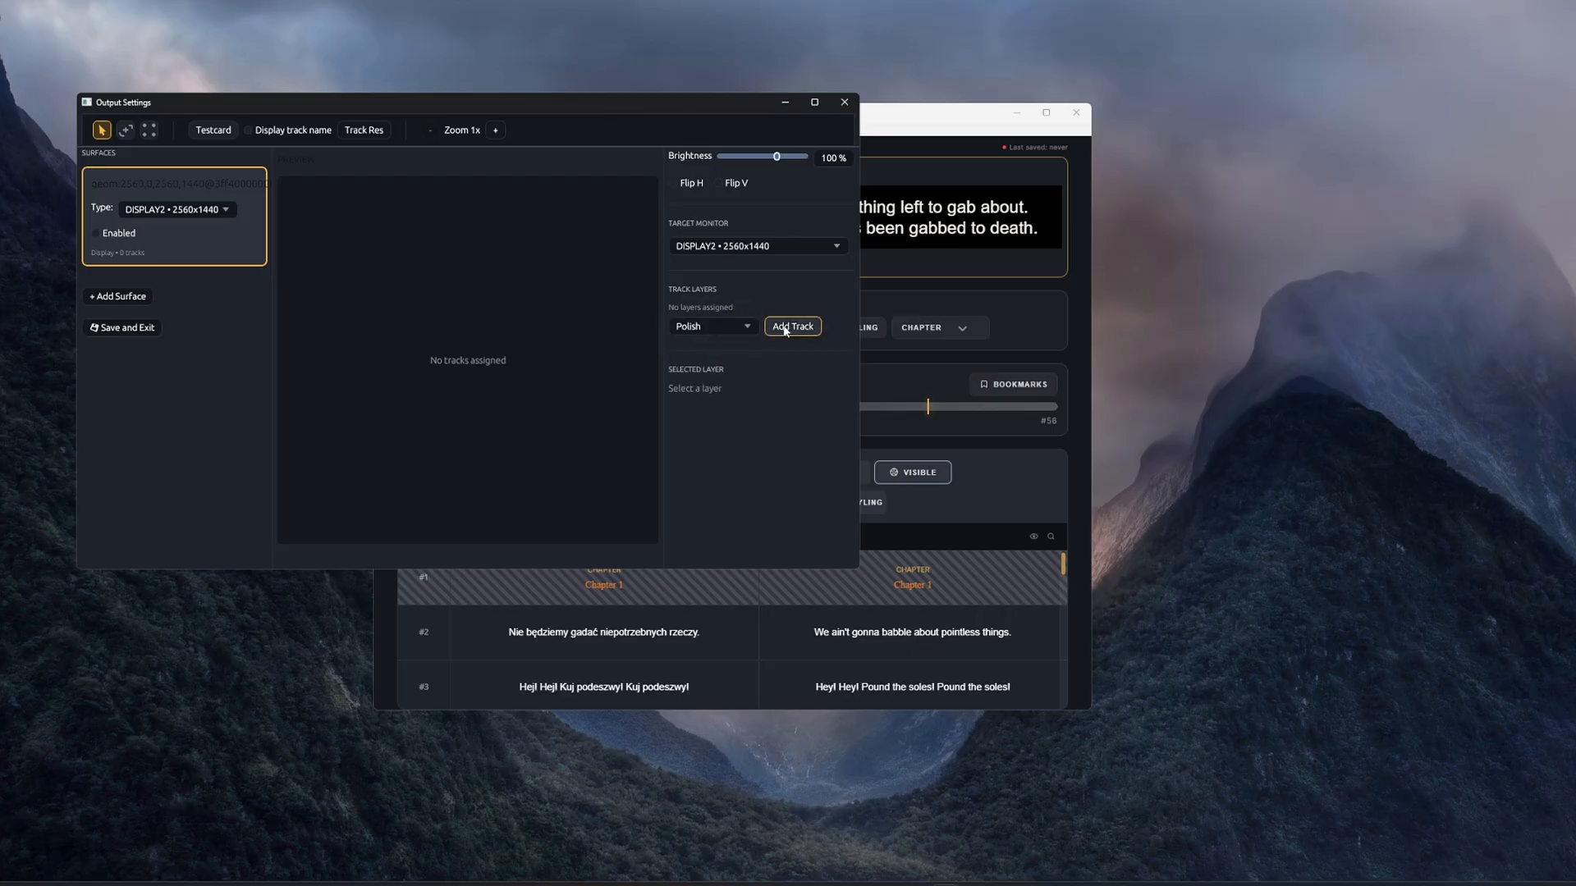
left_click(792, 326)
left_click(713, 336)
left_click(719, 383)
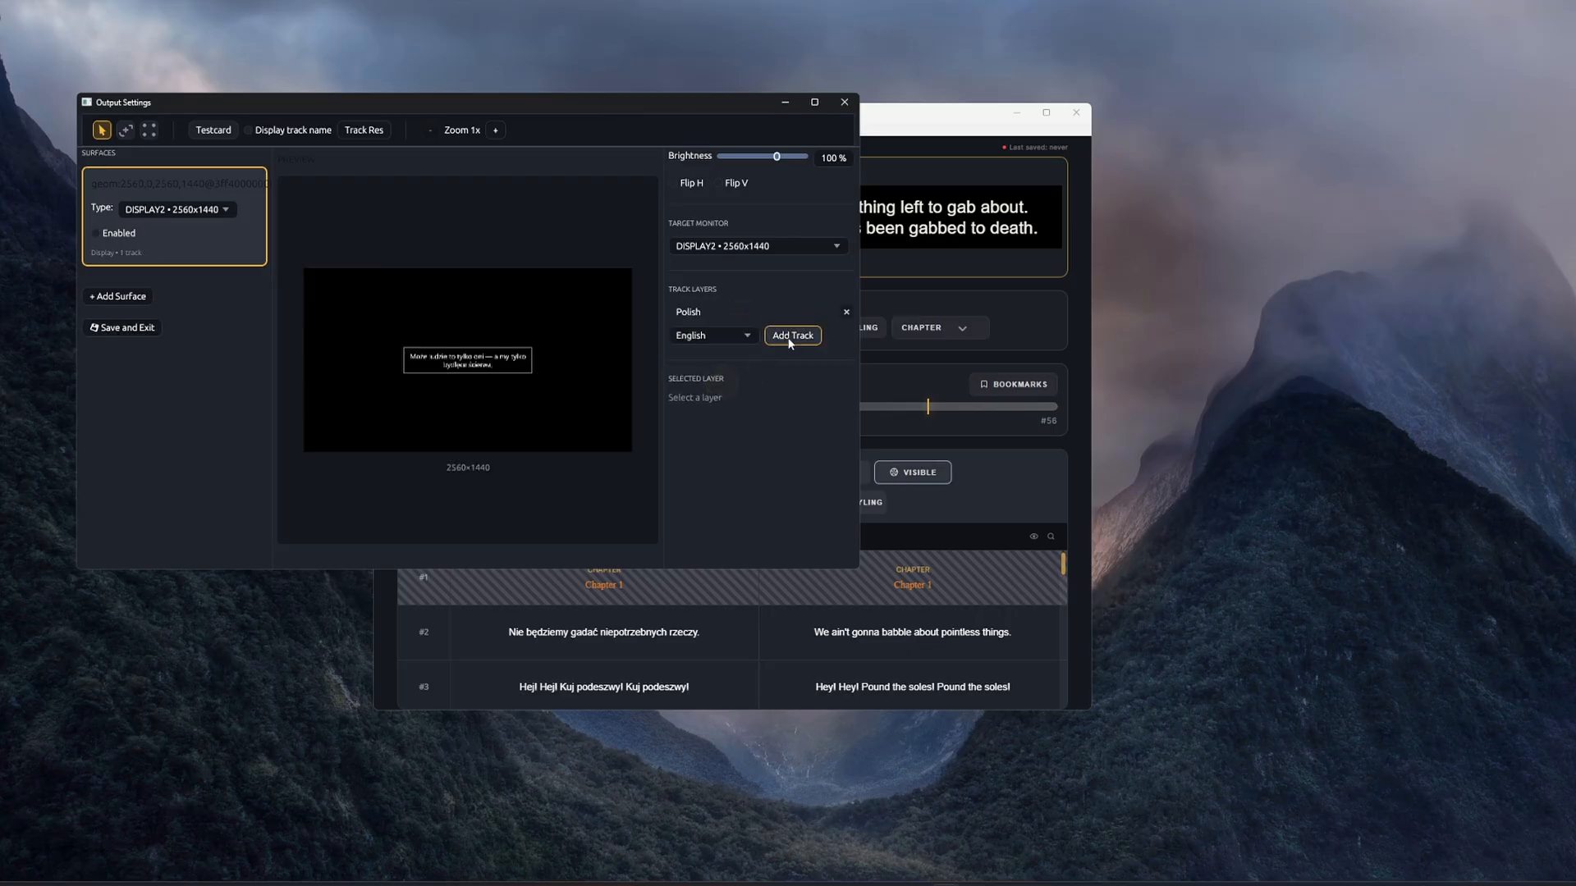
left_click(792, 335)
- Place the Polish layer near the top and the English layer near the bottom of the output canvas, and enable the surface
left_click(461, 359)
left_click_drag(461, 359, 460, 307)
left_click_drag(472, 393, 476, 416)
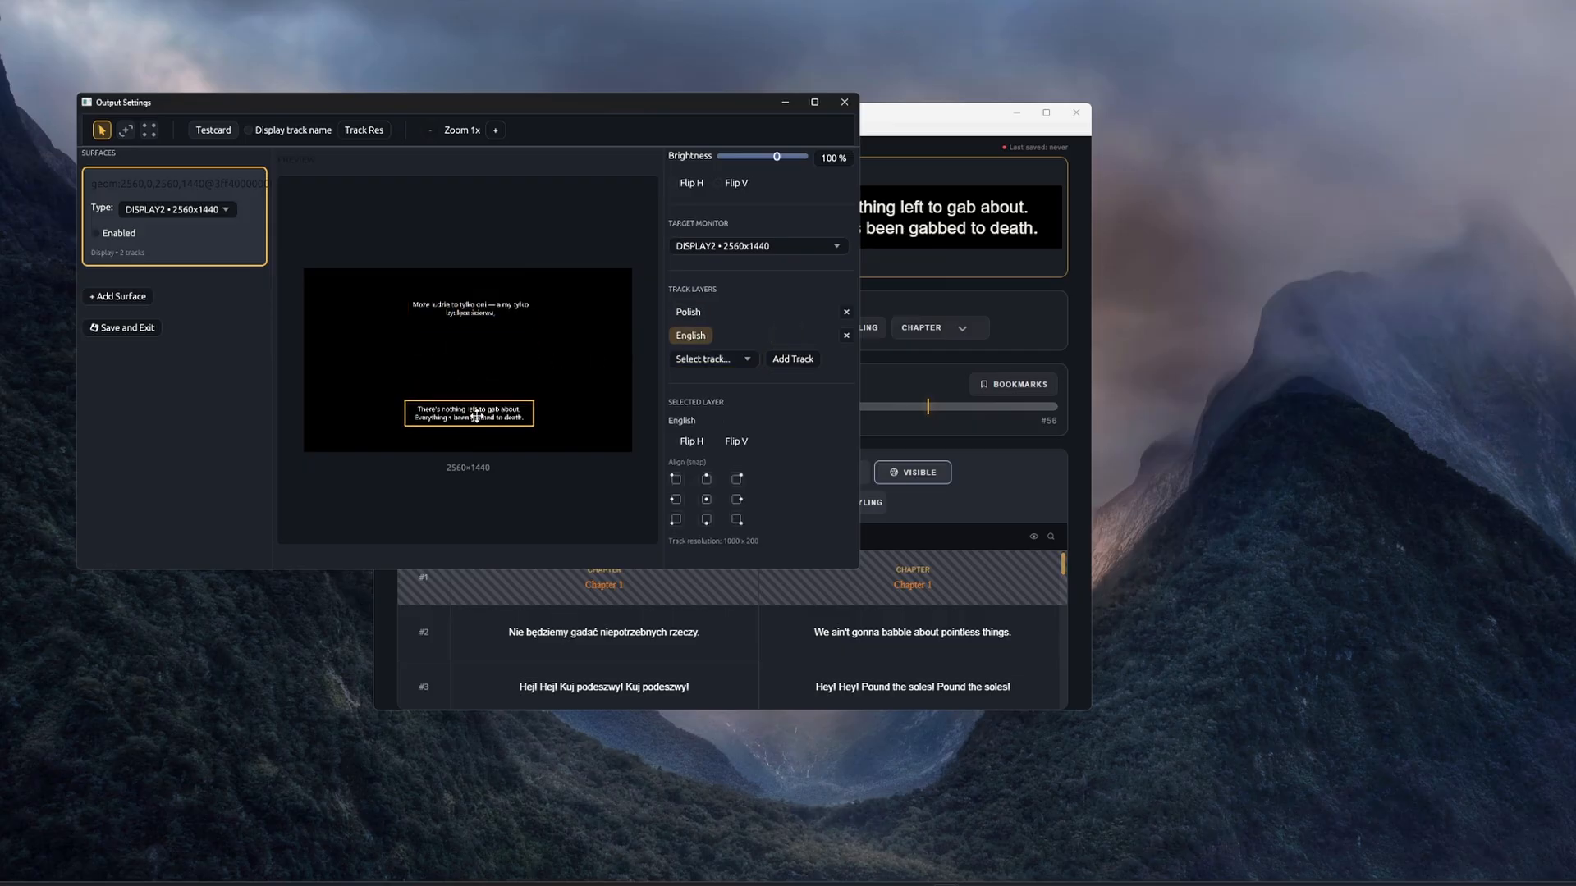
left_click(117, 235)
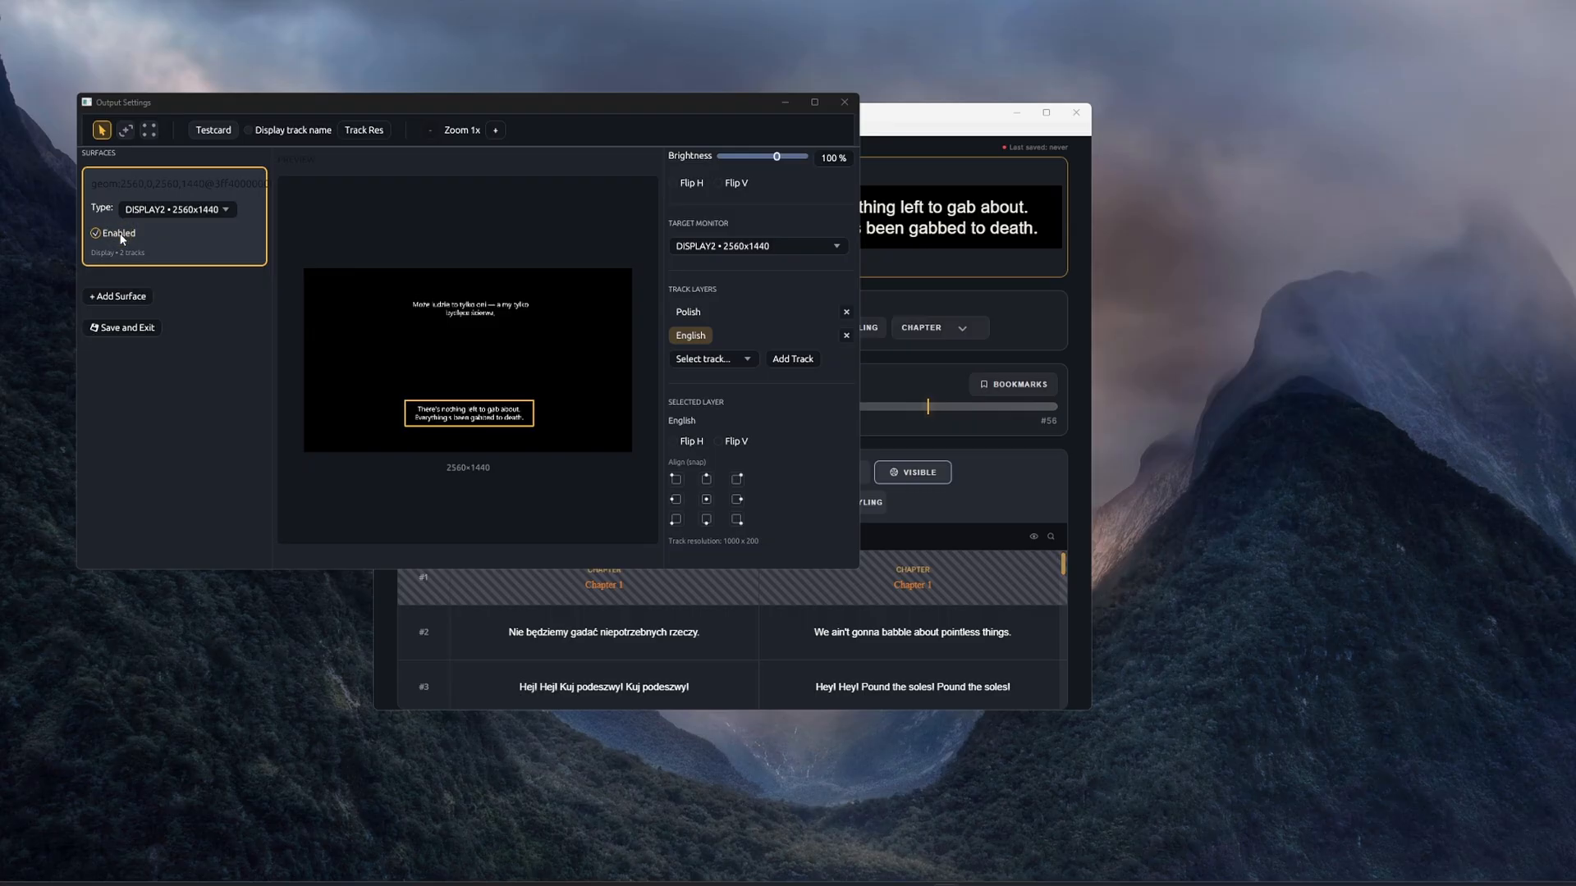